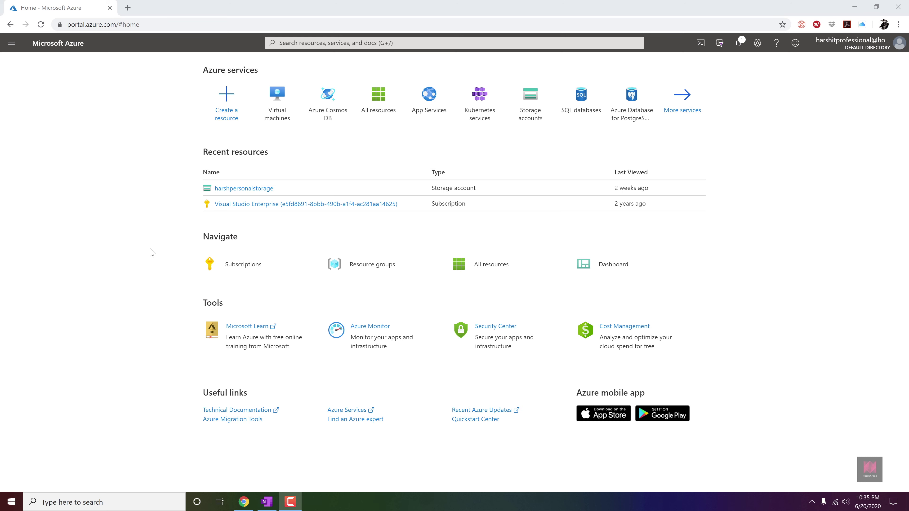
# Expand the portal side menu showing Home, Dashboard, All services and favourites
pyautogui.click(181, 23)
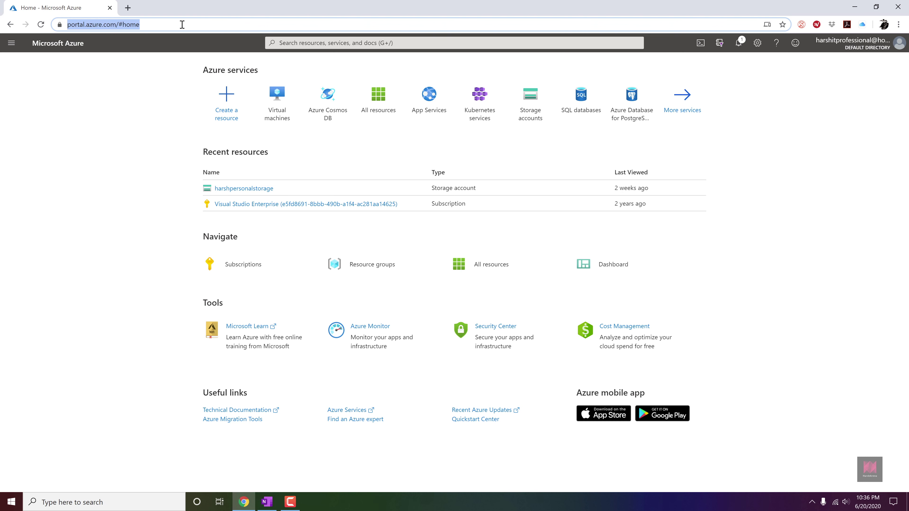
pyautogui.click(144, 114)
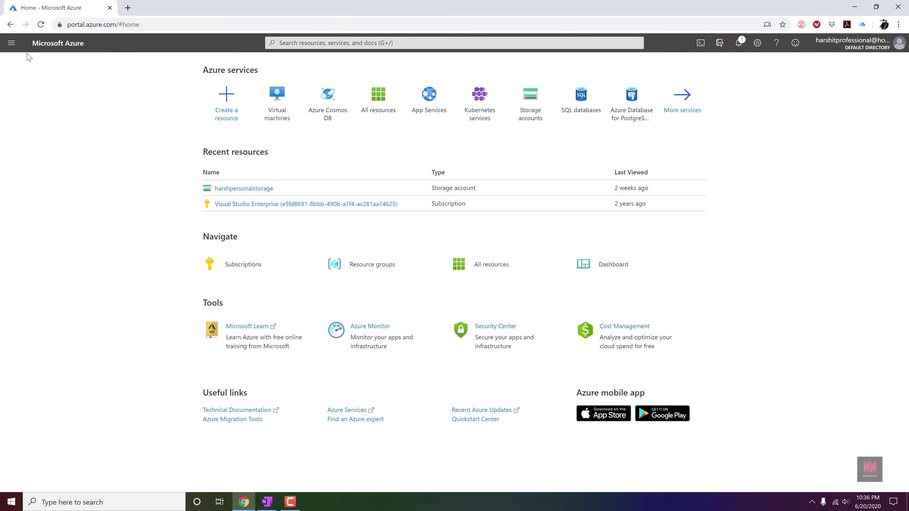
pyautogui.click(11, 43)
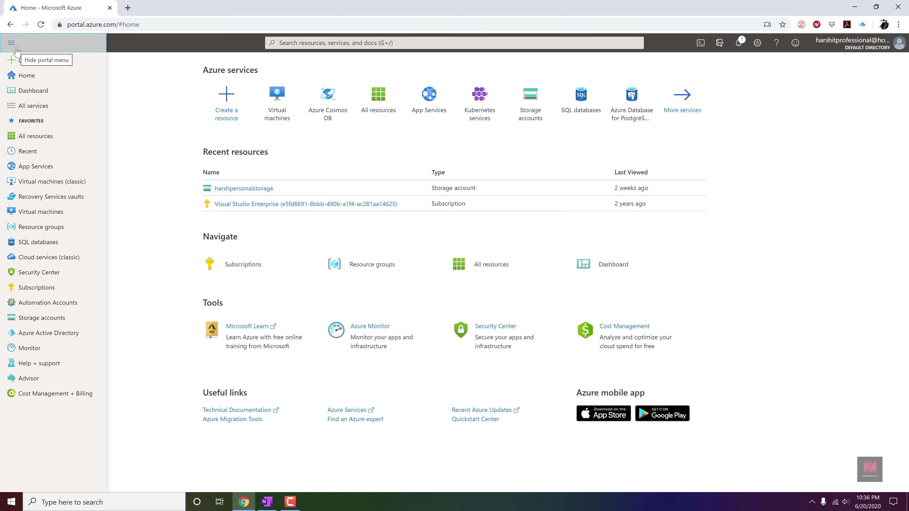
# Collapse the side menu, then search Azure for 'reco' and dismiss the results
pyautogui.click(16, 48)
pyautogui.click(121, 89)
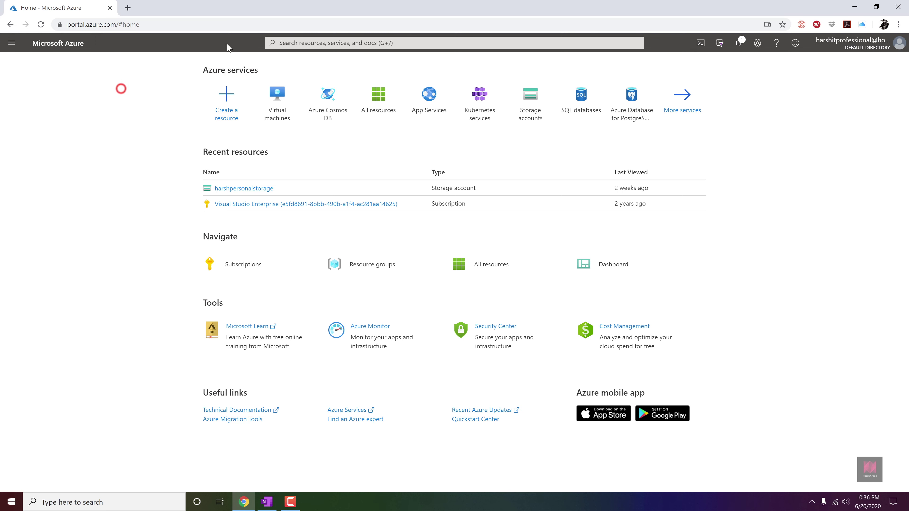
pyautogui.click(281, 41)
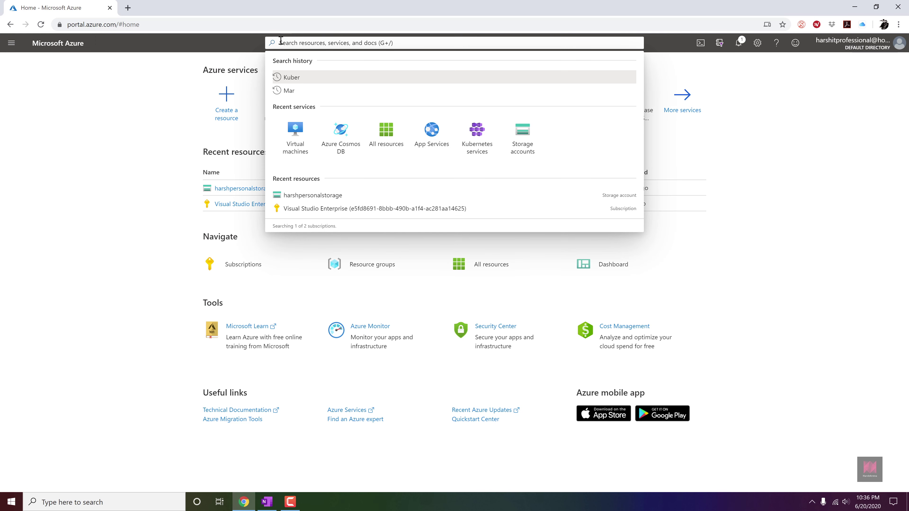
pyautogui.write('reco')
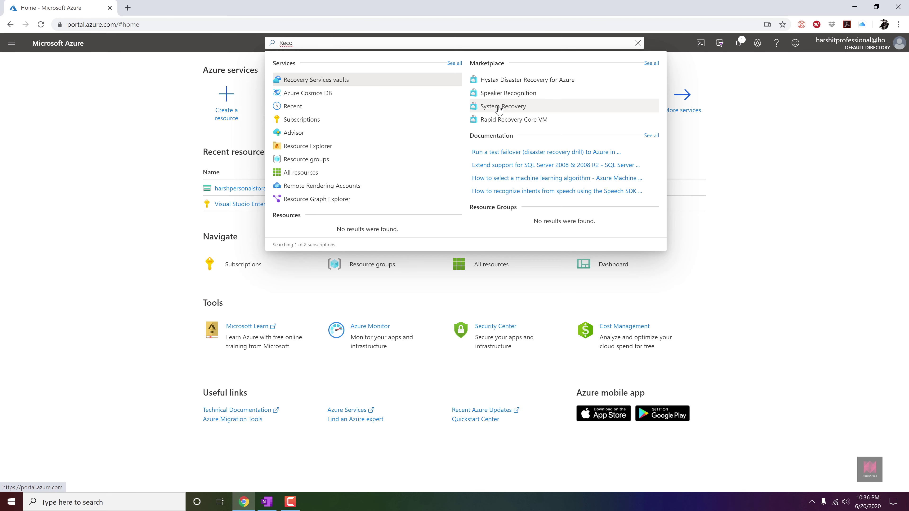
pyautogui.click(170, 179)
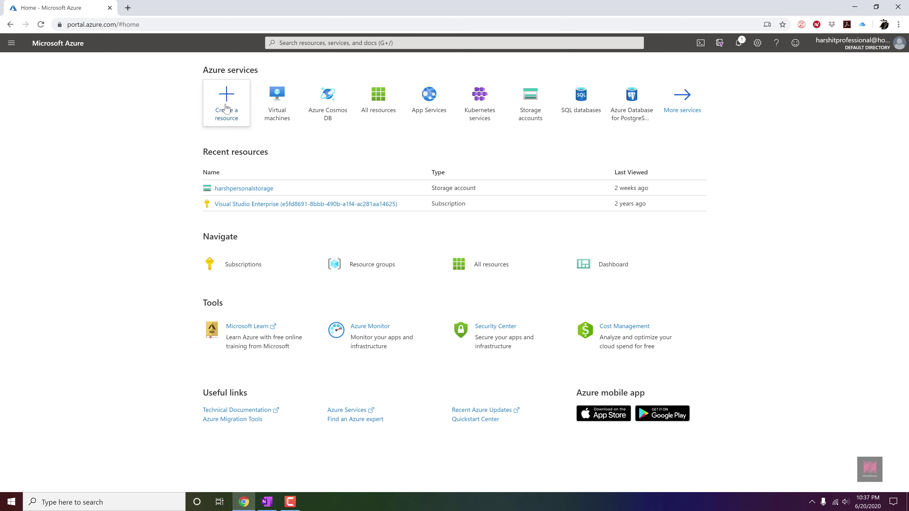
pyautogui.click(733, 119)
pyautogui.click(693, 113)
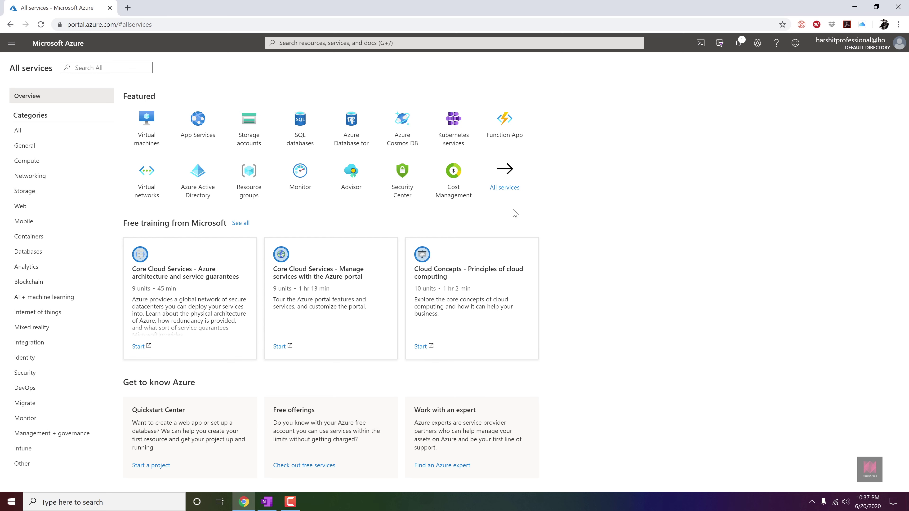
pyautogui.click(517, 185)
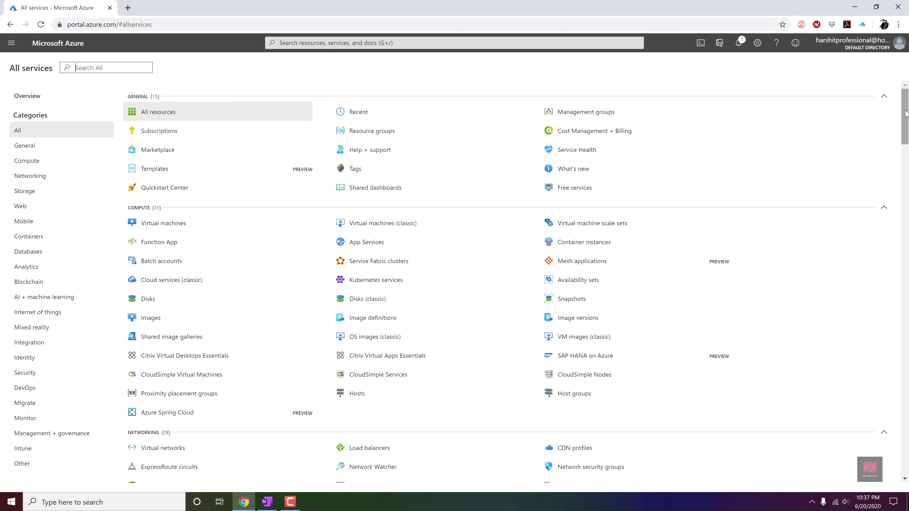
pyautogui.moveTo(906, 114); pyautogui.dragTo(907, 75)
pyautogui.click(344, 67)
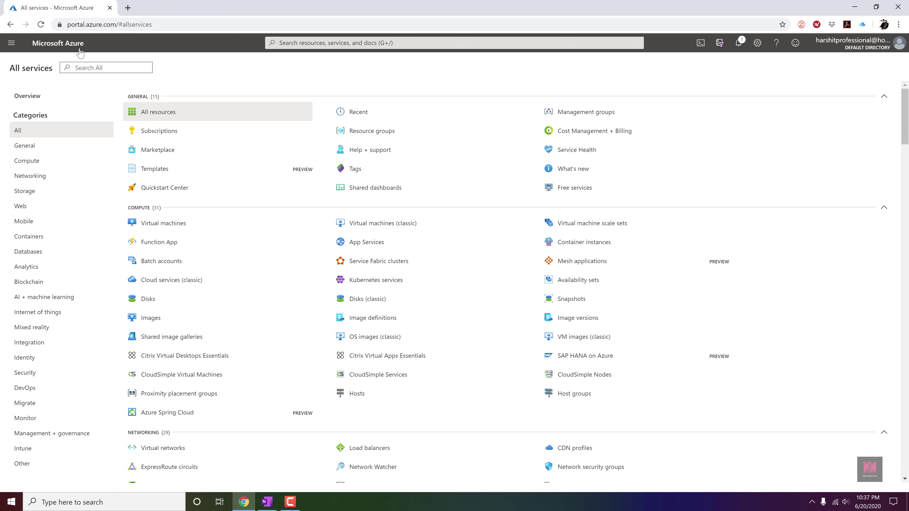
pyautogui.click(10, 24)
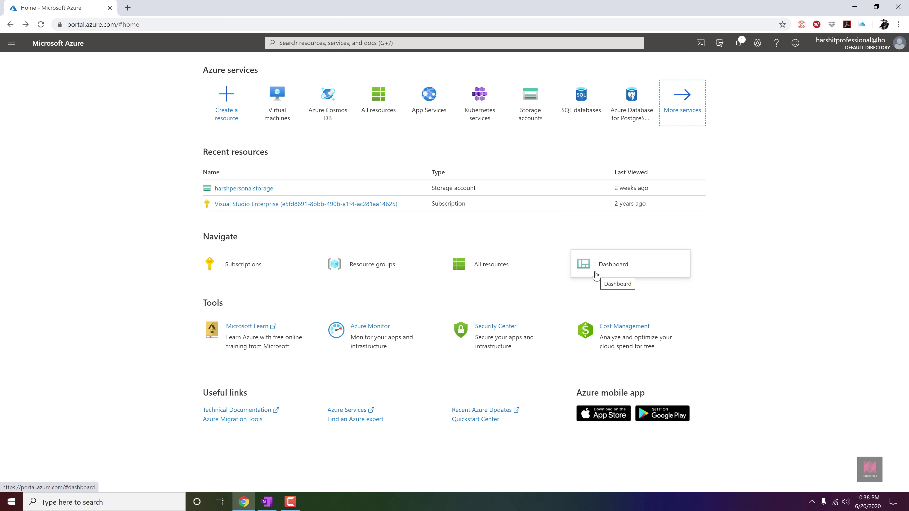
pyautogui.moveTo(505, 276)
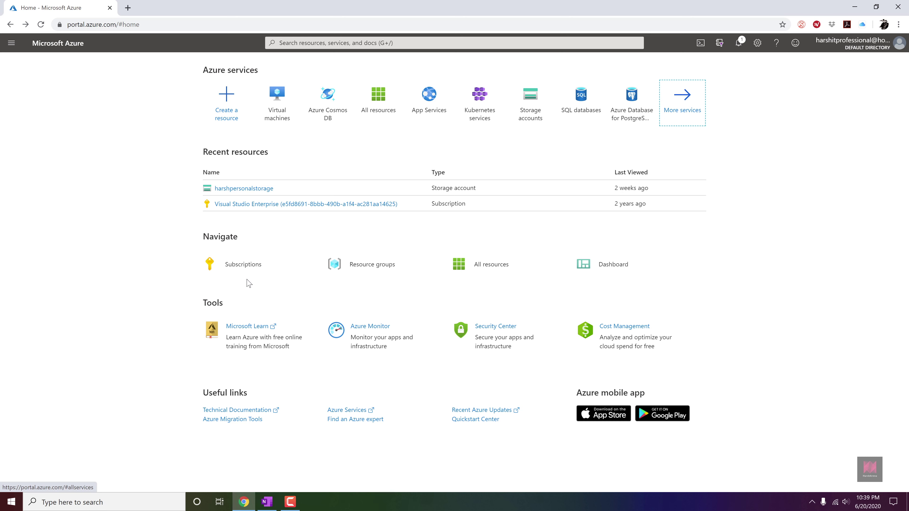
pyautogui.moveTo(250, 281)
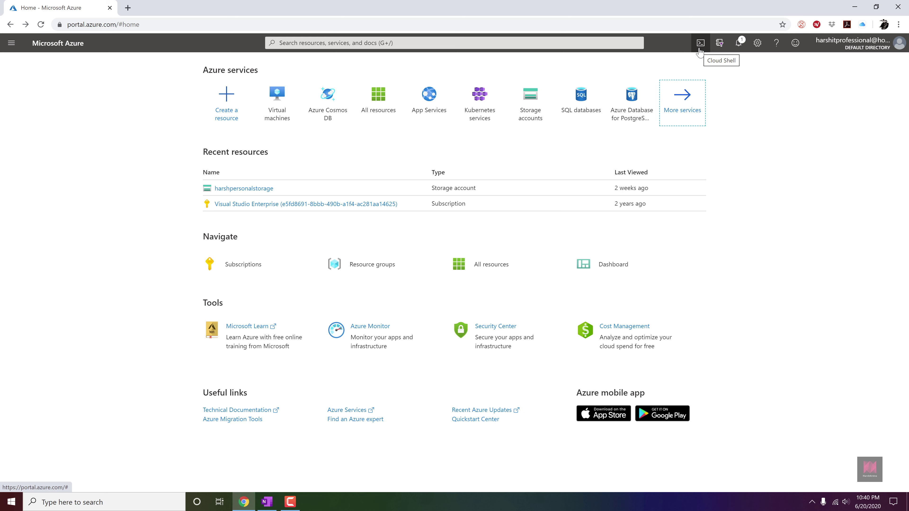
# Check the subscription filter in directory settings, then view the $150.00 credit notification
pyautogui.click(721, 44)
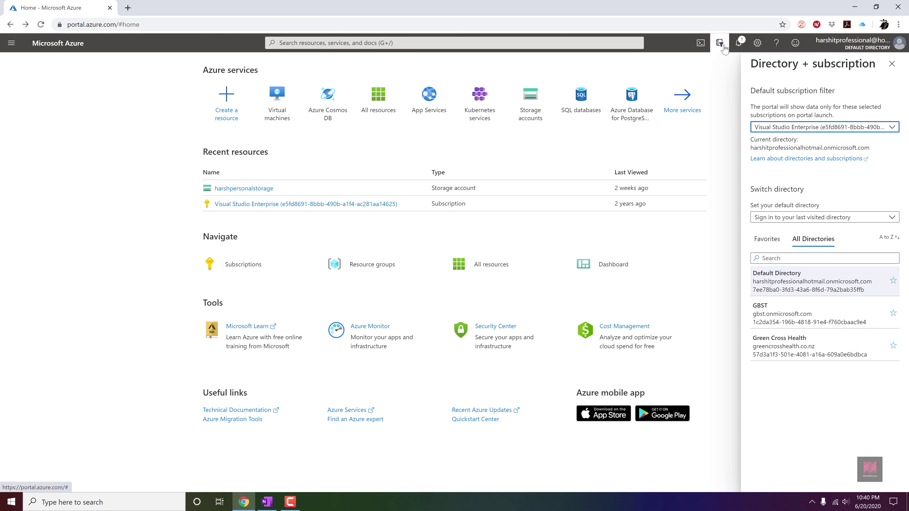
pyautogui.click(892, 128)
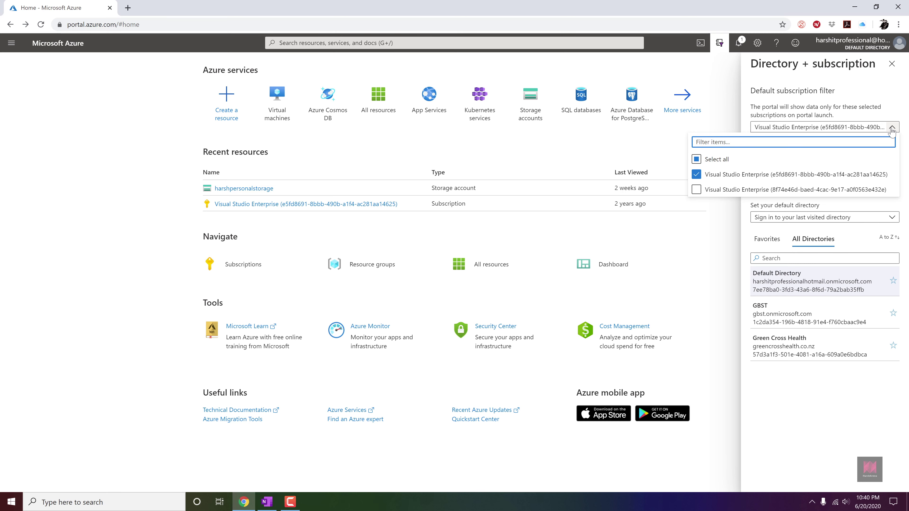
pyautogui.click(892, 128)
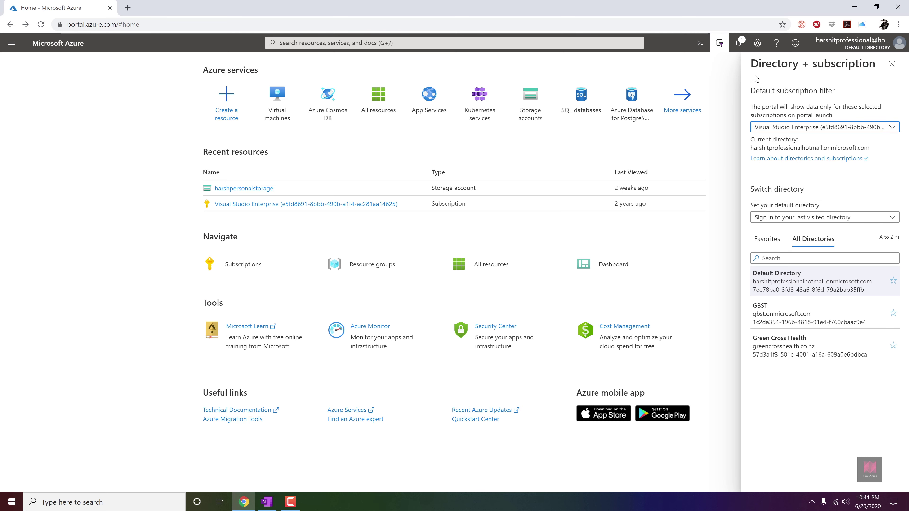
pyautogui.click(744, 48)
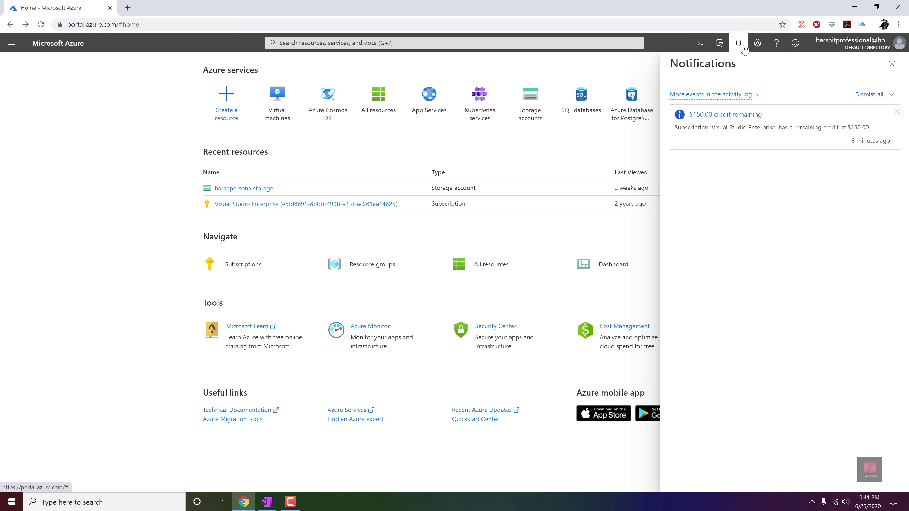
# Show Portal settings' Language & region: English language, English (United States) format
pyautogui.click(757, 45)
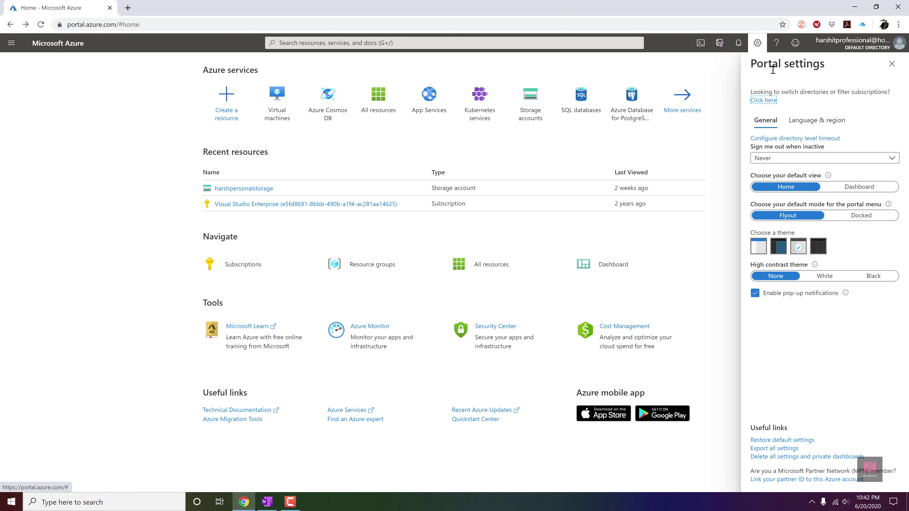
pyautogui.click(814, 120)
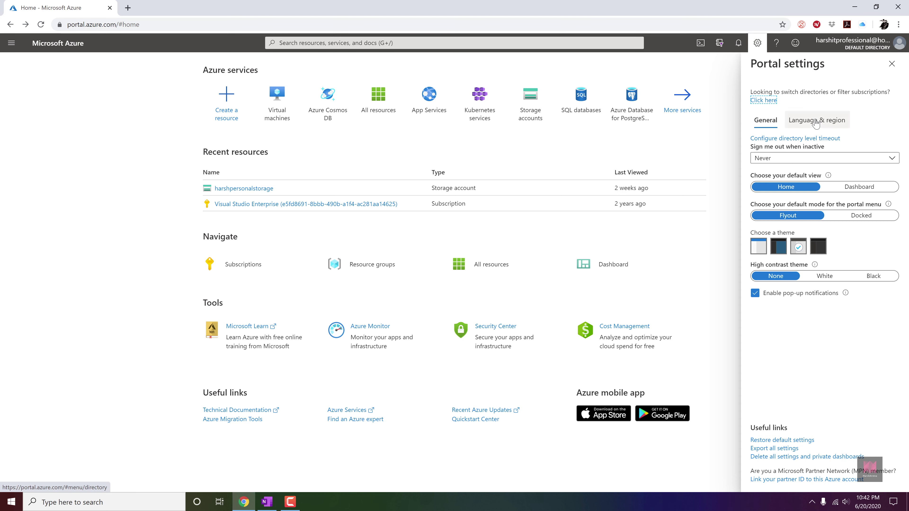
pyautogui.click(892, 160)
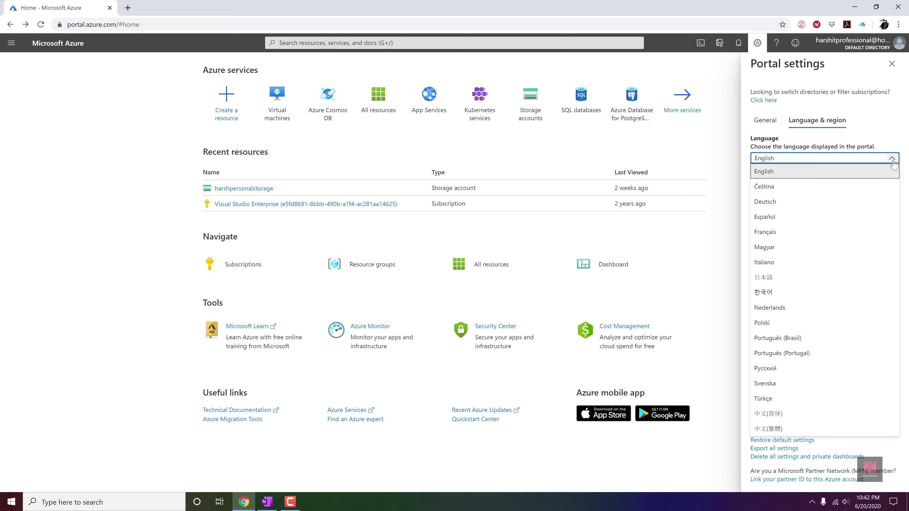
pyautogui.click(892, 160)
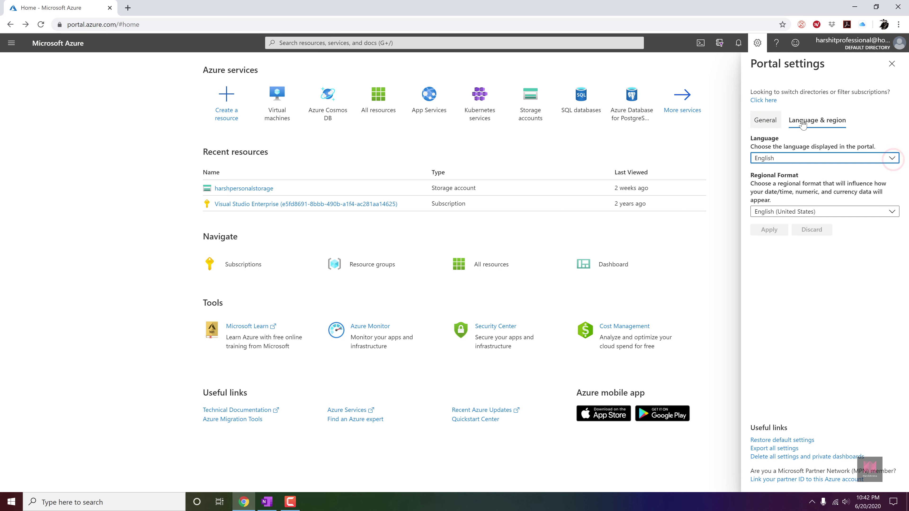
# Preview the dark theme in General portal settings, then reselect the Light theme
pyautogui.click(772, 126)
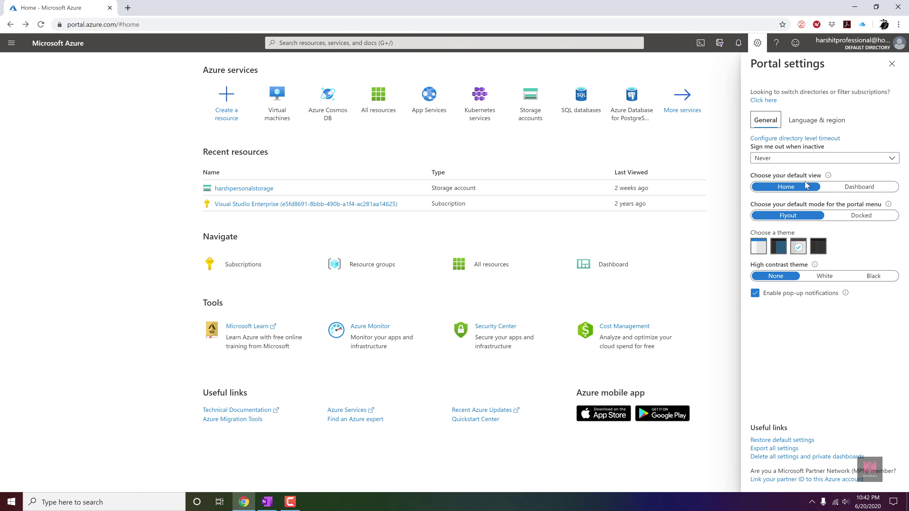
pyautogui.click(819, 248)
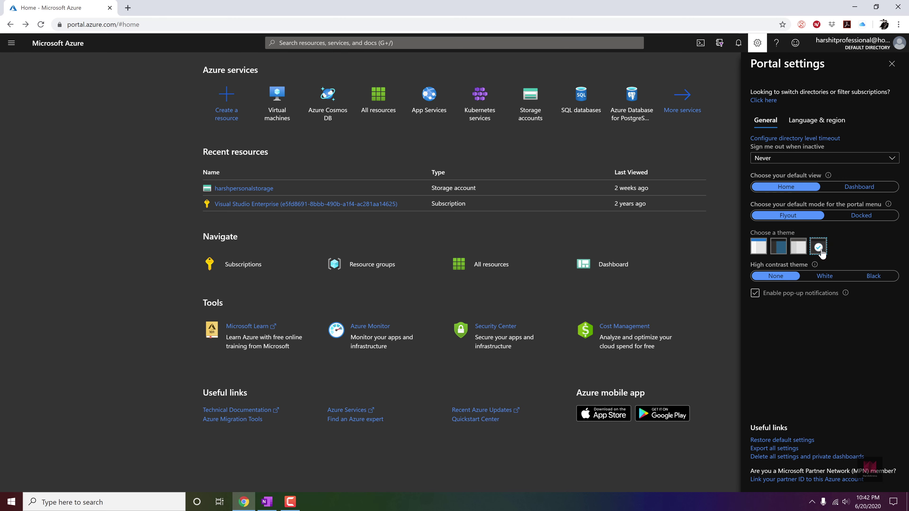
pyautogui.click(799, 247)
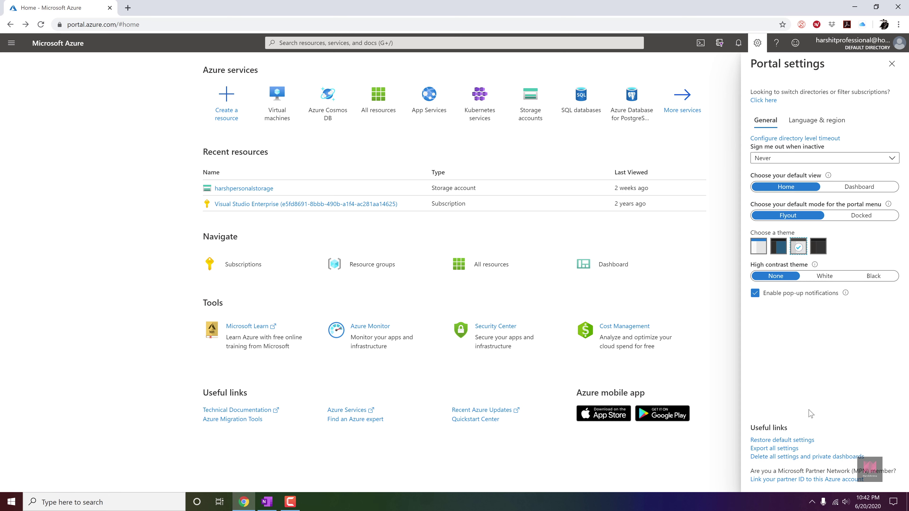
# Browse the Help resources, then bring up the Send us feedback pane
pyautogui.click(777, 50)
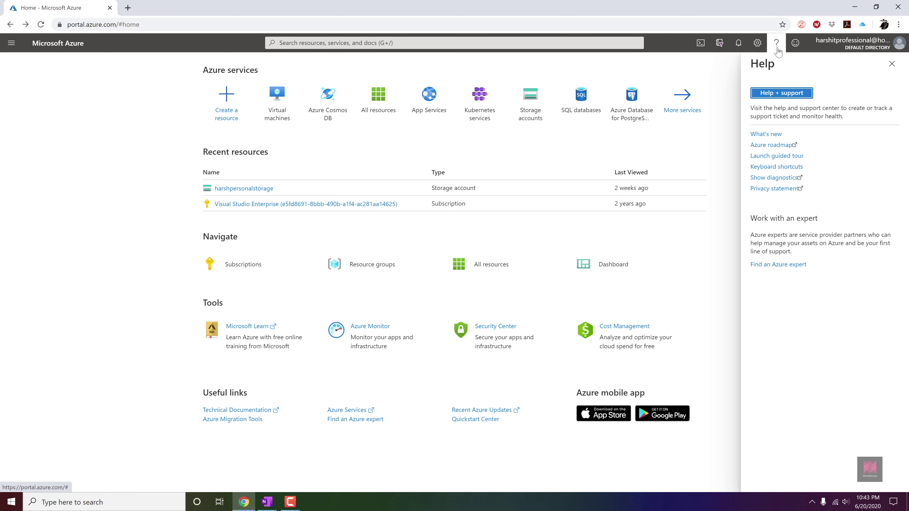
pyautogui.click(795, 43)
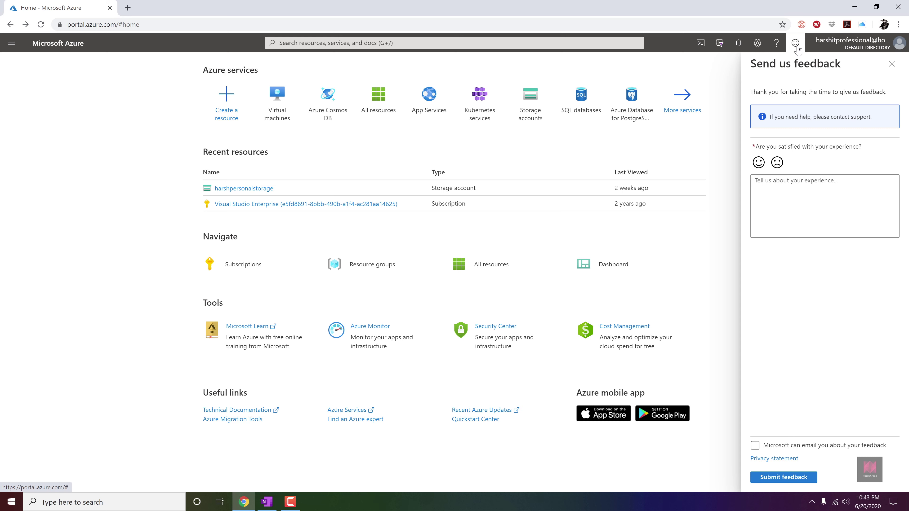
# Show the account menu with its directory switching and sign-out options
pyautogui.click(883, 51)
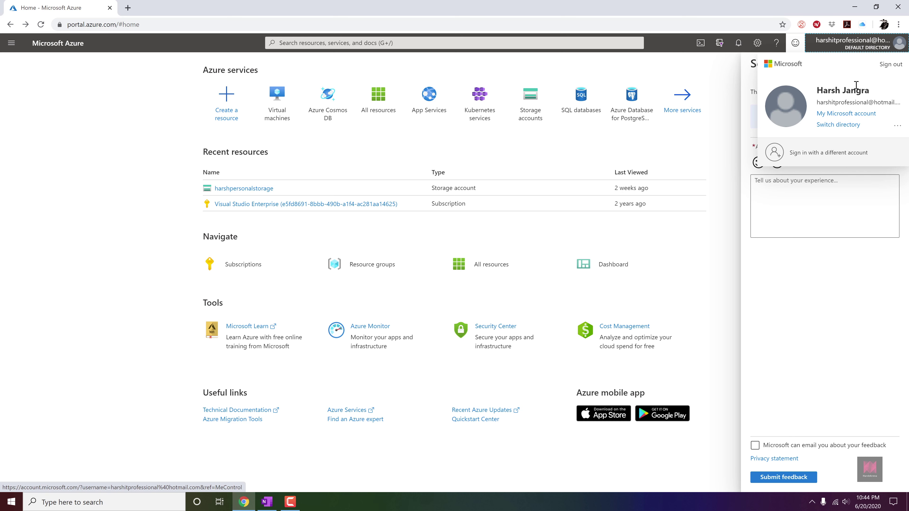
# Dismiss the account flyout and the Send us feedback pane
pyautogui.click(795, 45)
pyautogui.click(795, 44)
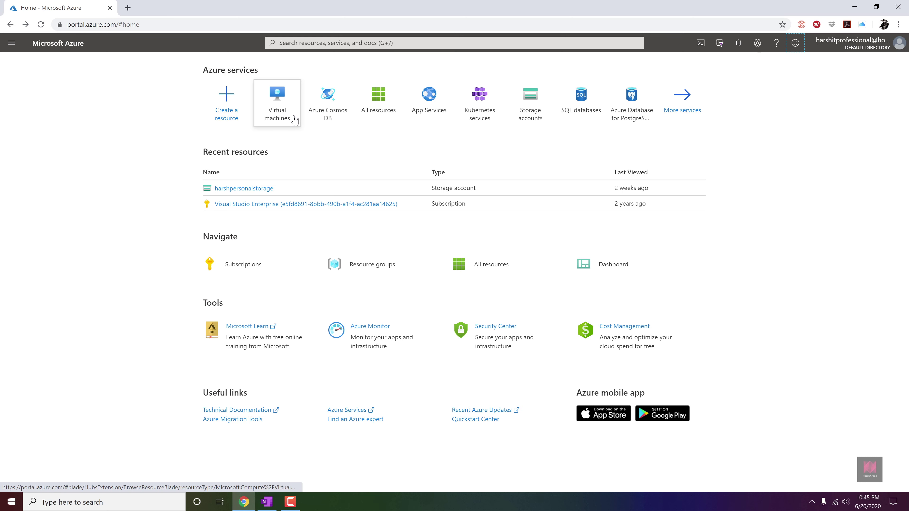
# Open Virtual machines from Azure services, showing an empty list of 0 items
pyautogui.moveTo(294, 119)
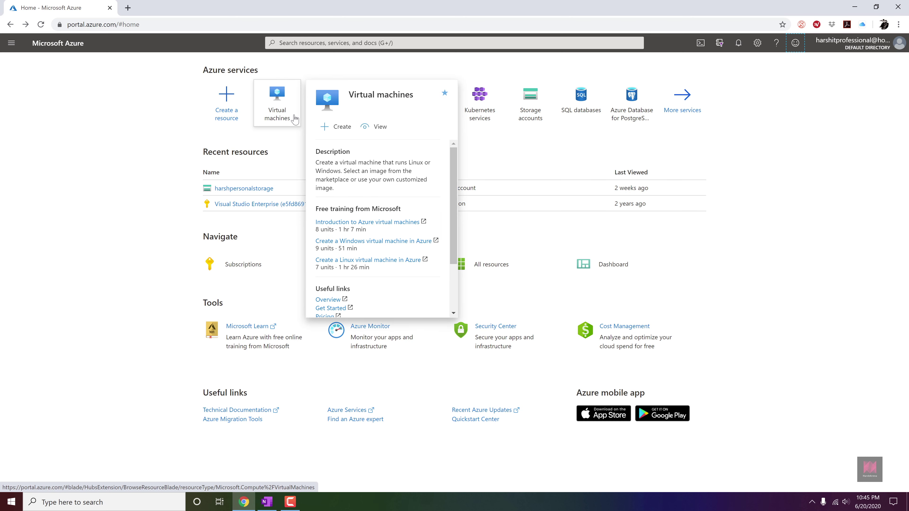
pyautogui.click(295, 119)
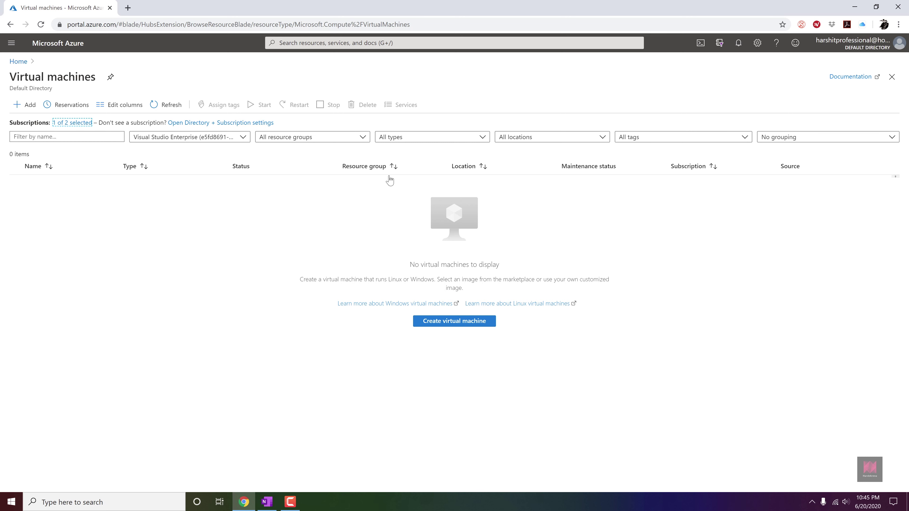
# Start a new VM, opening Basics defaulted to Ubuntu Server 18.04 LTS in Australia East
pyautogui.click(488, 324)
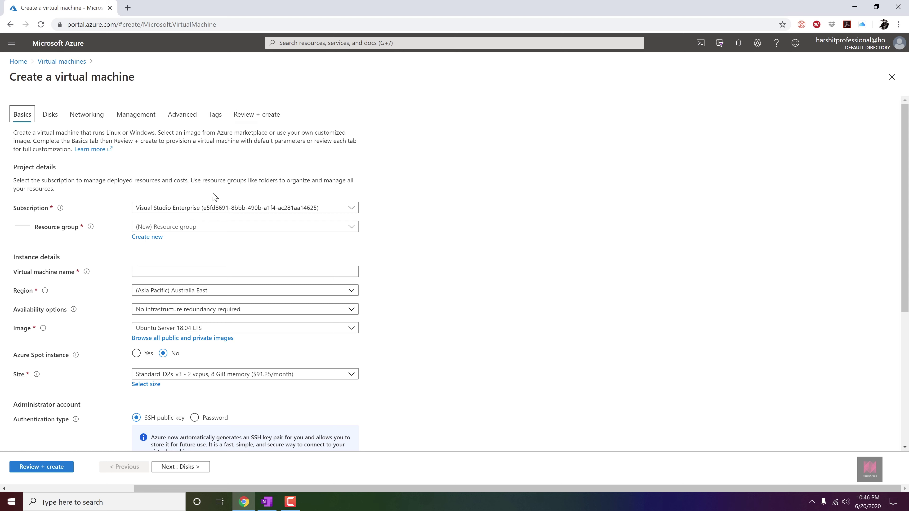
# Put the VM in resource group DC and name it 'HarshArenaVMApp'
pyautogui.click(214, 228)
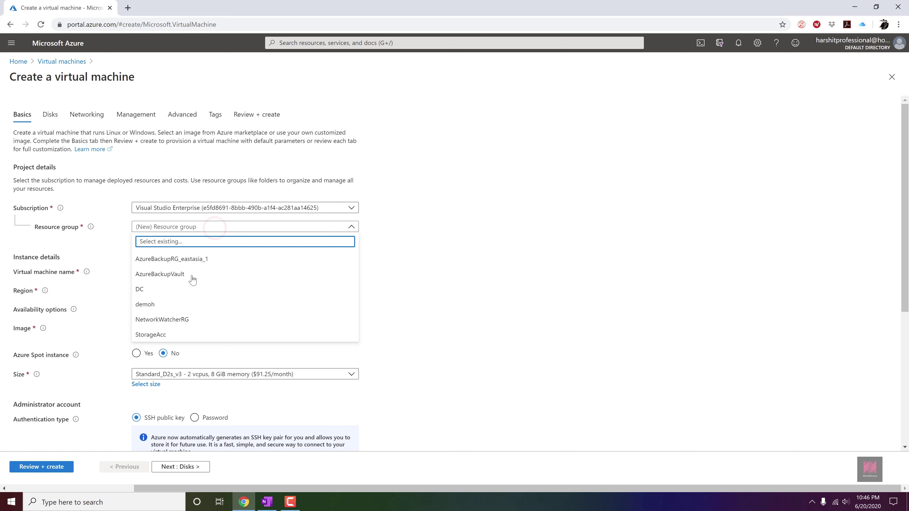
pyautogui.click(189, 296)
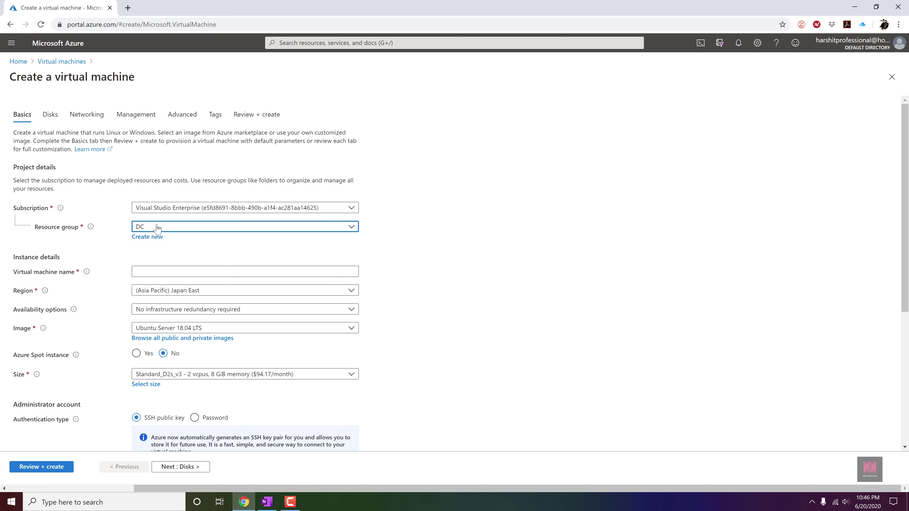
pyautogui.click(162, 270)
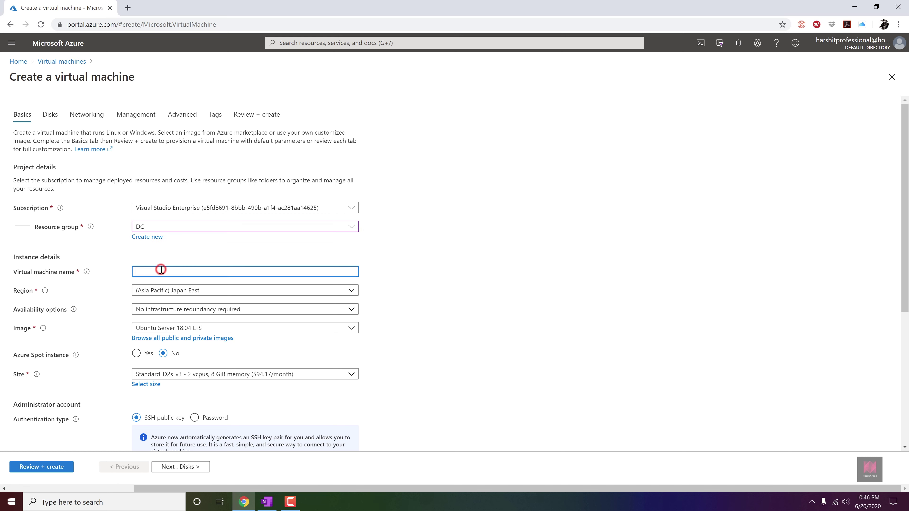
pyautogui.write('HarshArenaVMApp')
# Change the VM's region from Japan East to (US) West Central US
pyautogui.click(186, 295)
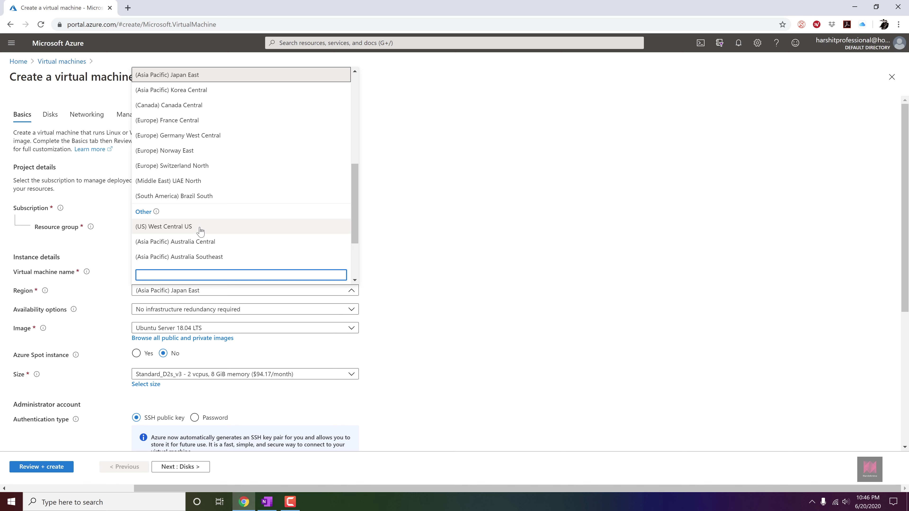
pyautogui.click(200, 232)
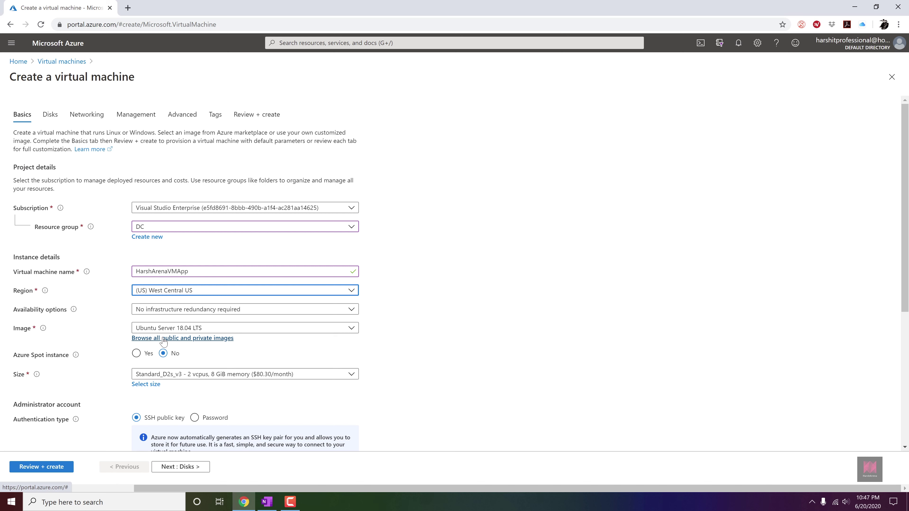
# Search the image catalogue for 'Windows 10' and choose Windows 10 Pro, Version 2004 Gen2
pyautogui.click(181, 340)
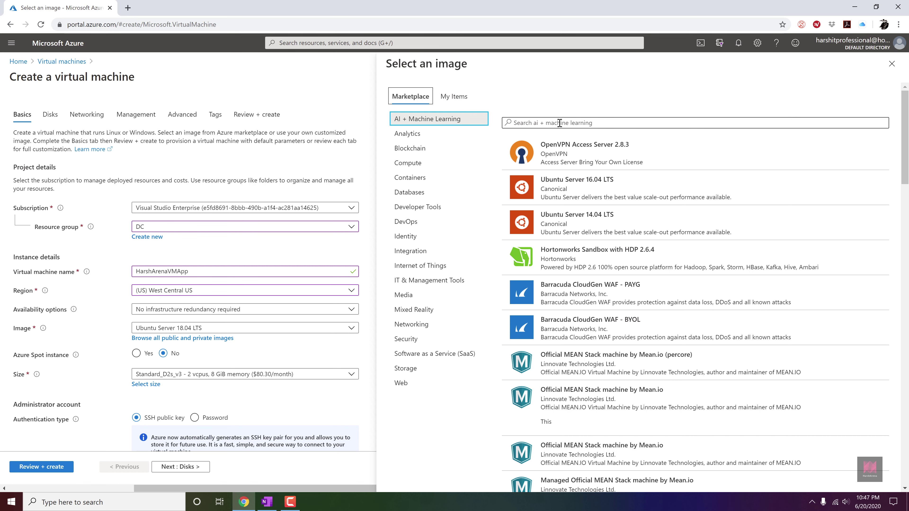
pyautogui.click(560, 123)
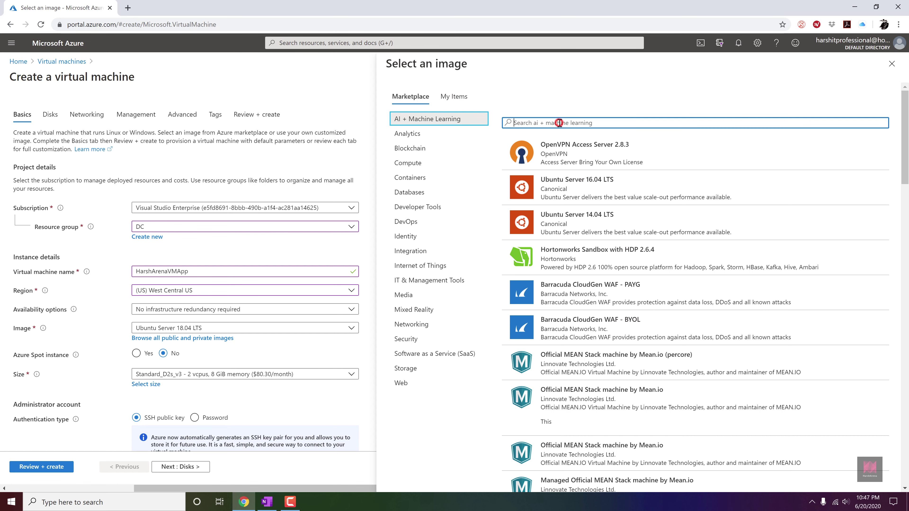
pyautogui.write('Windows 10')
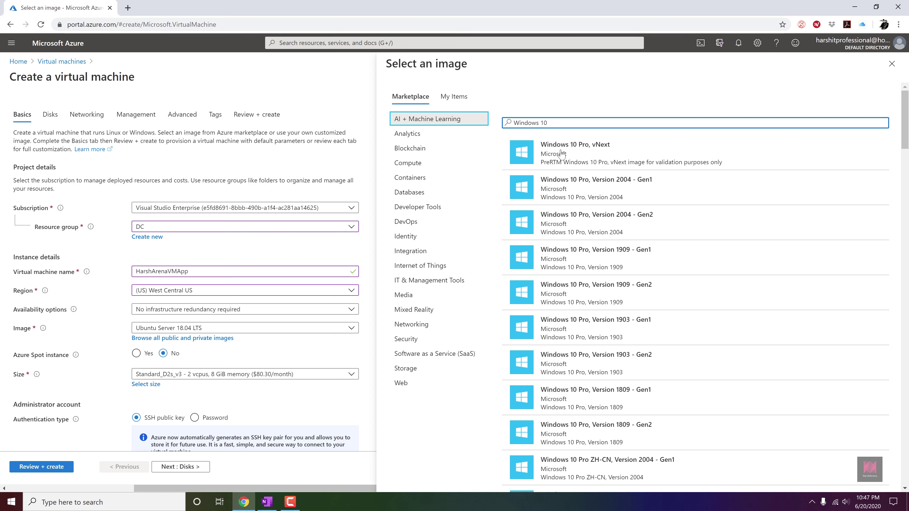
pyautogui.click(580, 220)
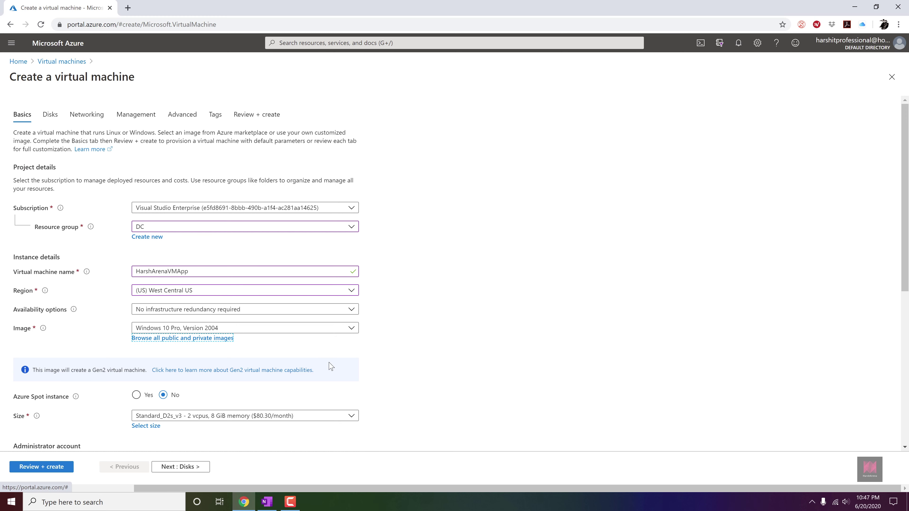
pyautogui.scroll(-2, 290, 363)
pyautogui.scroll(-1, 43, 290)
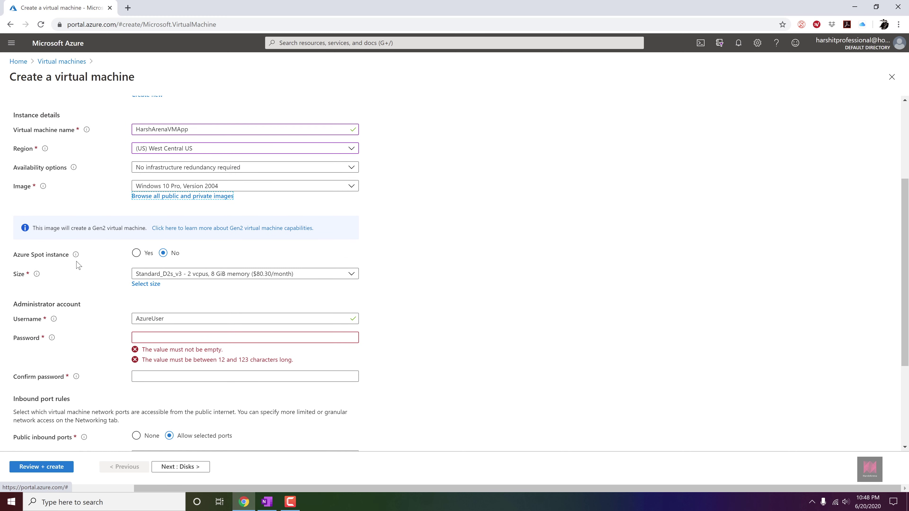
# Choose Standard_D2s_v3 (2 vCPUs, 8 GiB memory) from the VM size list
pyautogui.click(155, 288)
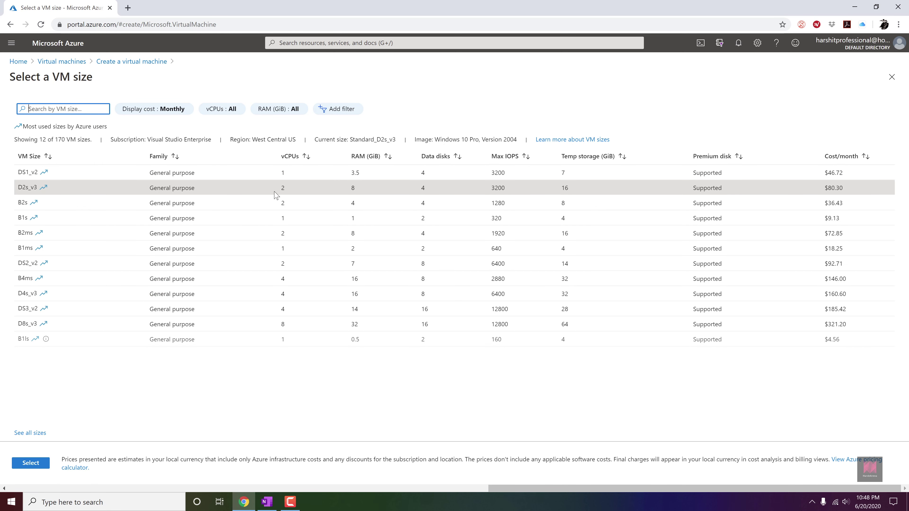
pyautogui.click(138, 192)
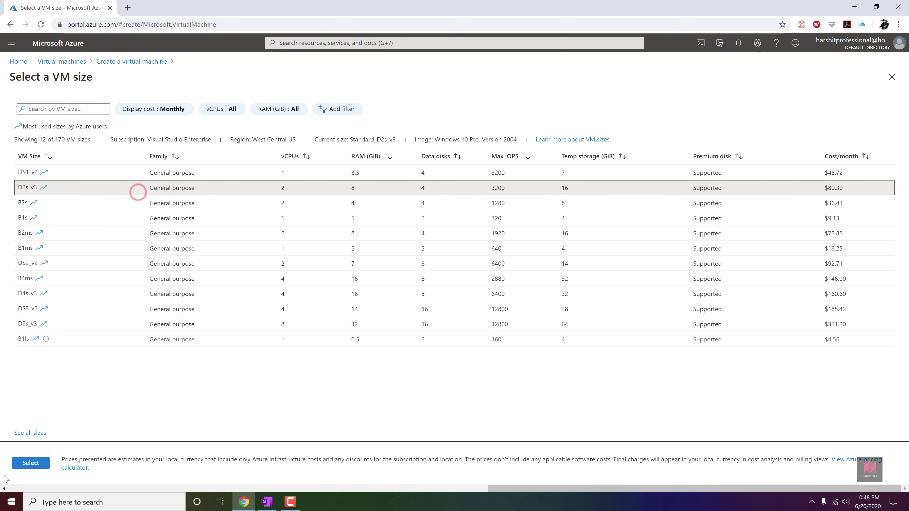
pyautogui.click(30, 463)
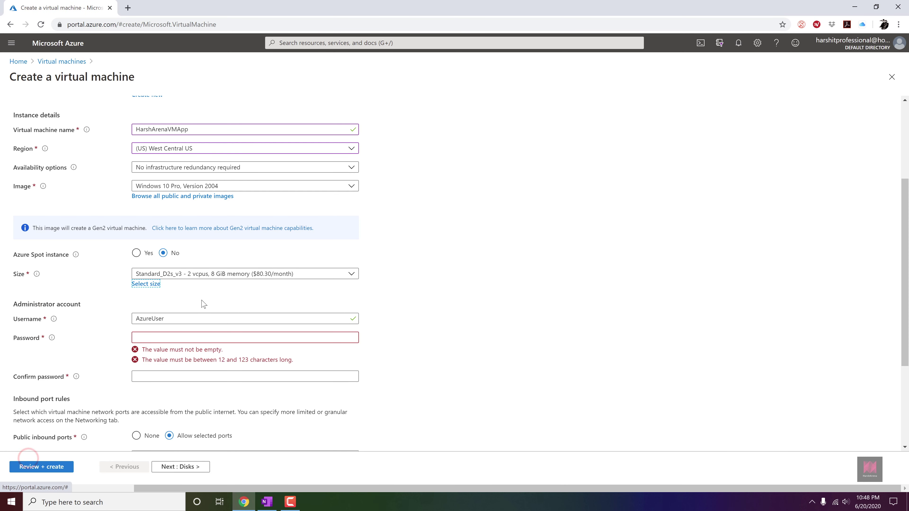
# Replace the default administrator username, then enter the password and its matching confirmation
pyautogui.doubleClick(173, 319)
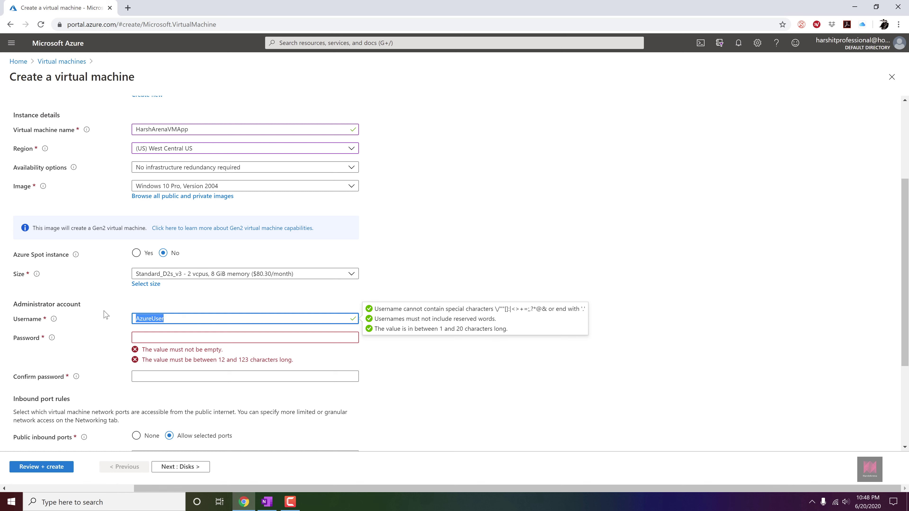
pyautogui.write('HarshAdmin')
pyautogui.press('Tab')
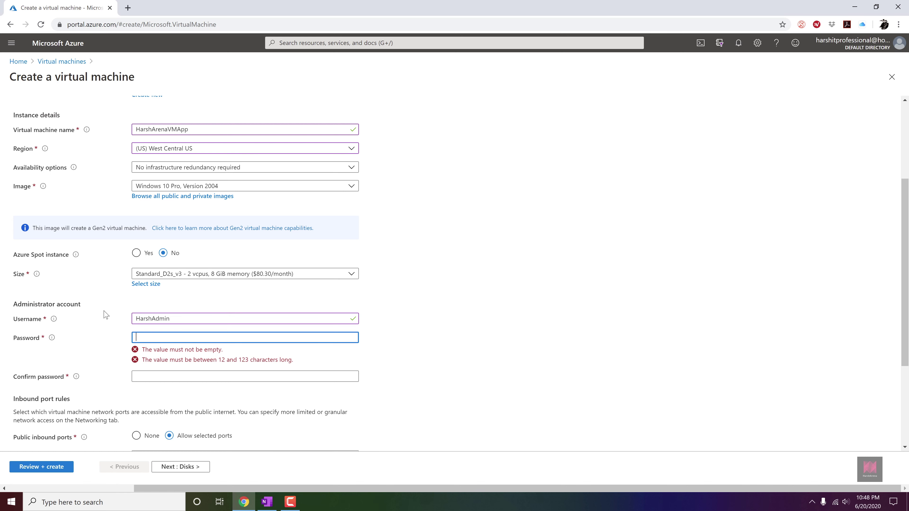
pyautogui.write('••••••••••••••')
pyautogui.press('Tab')
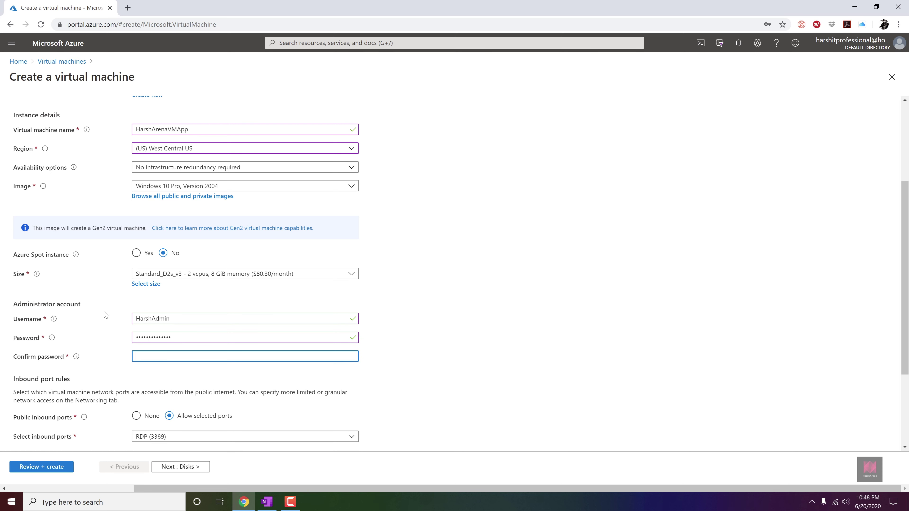
pyautogui.write('•••••••••••••••')
pyautogui.click(422, 345)
pyautogui.scroll(-3, 420, 343)
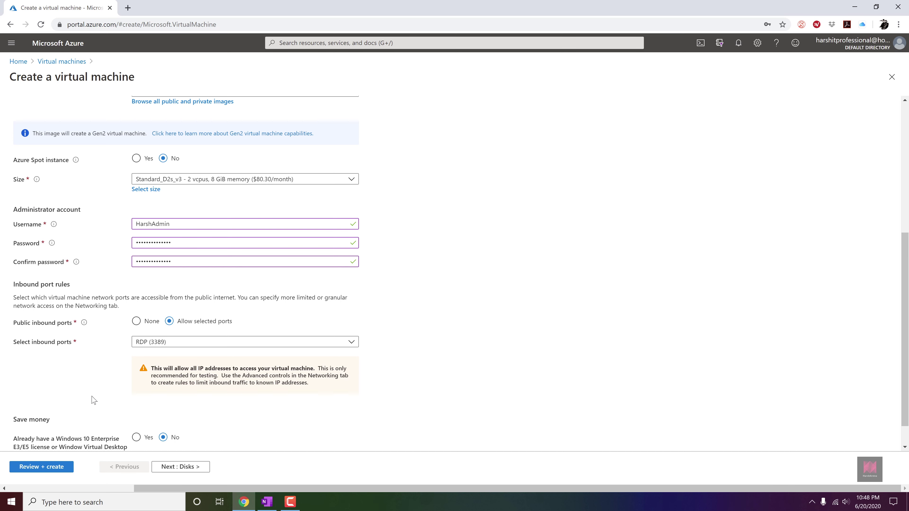
# Run Review + create validation, dismiss the browser's save-password offer, and scroll the passed summary
pyautogui.click(61, 467)
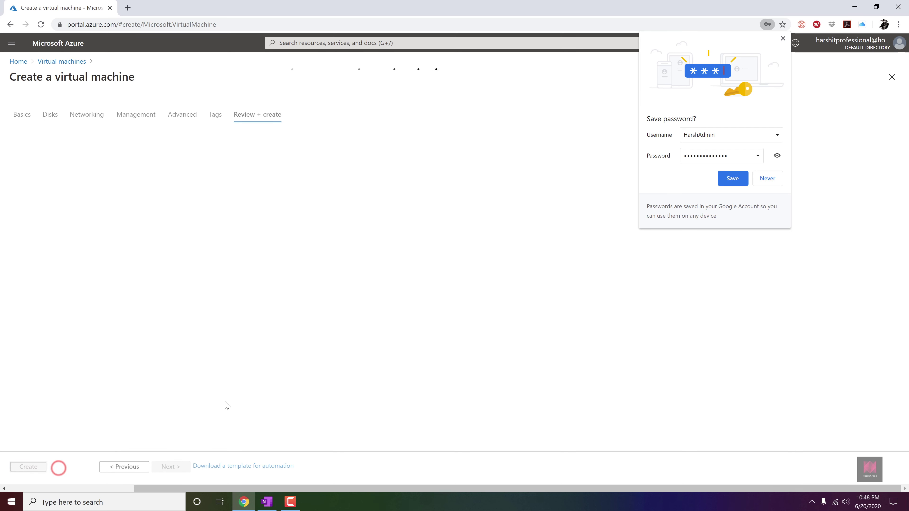
pyautogui.click(782, 38)
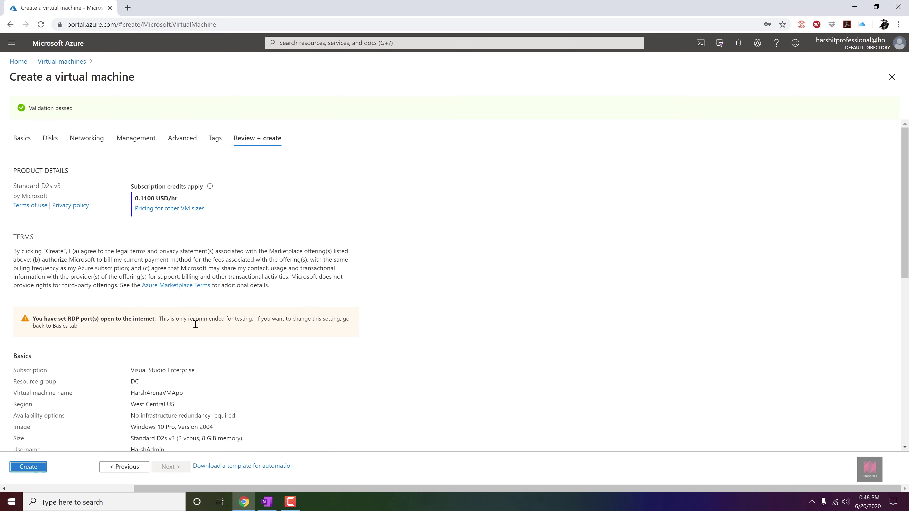
pyautogui.scroll(-6, 204, 357)
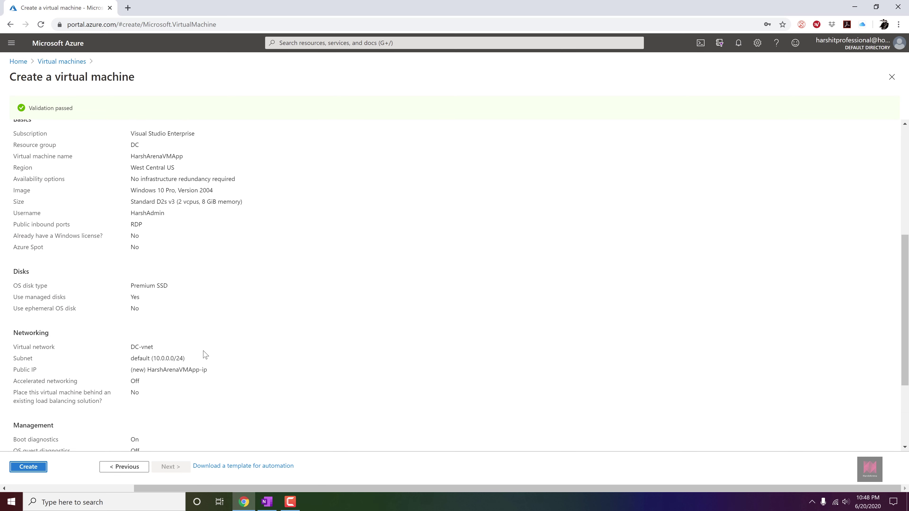
pyautogui.scroll(-3, 205, 355)
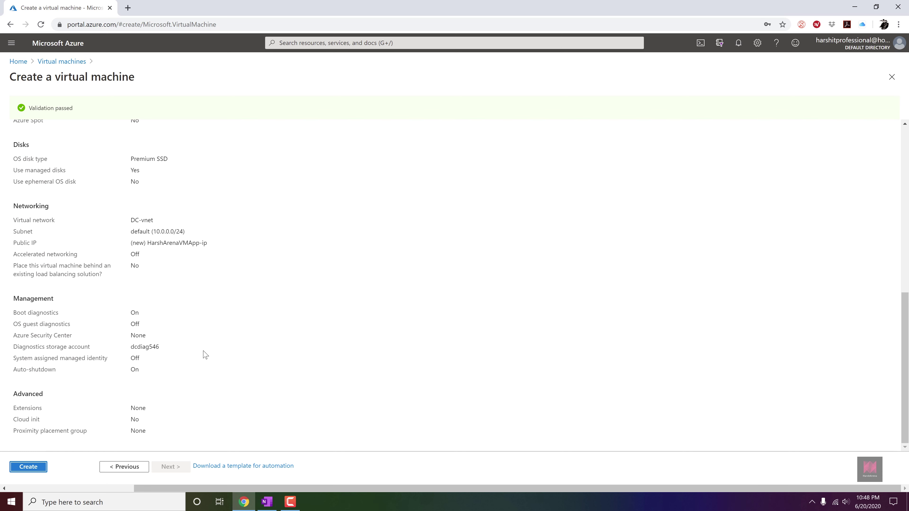
# Create the VM and check Notifications for the in-progress deployment
pyautogui.click(41, 467)
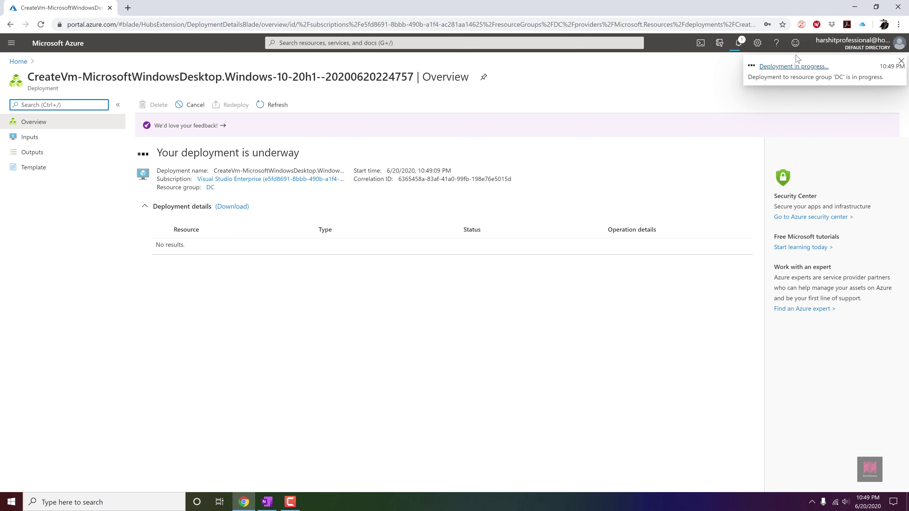
pyautogui.click(743, 51)
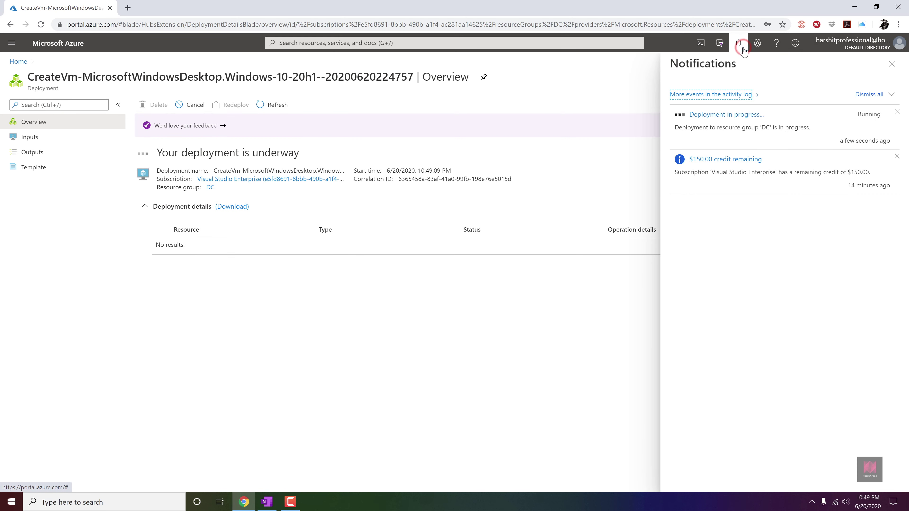
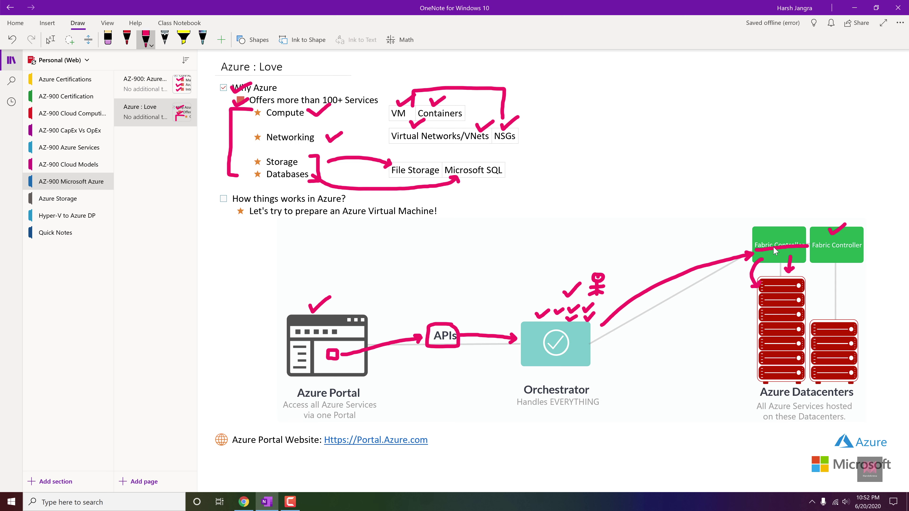
# Ink check marks on two server racks and arrows from Fabric Controller through Orchestrator to Azure Portal
pyautogui.moveTo(802, 289); pyautogui.dragTo(819, 281)
pyautogui.moveTo(838, 317)
pyautogui.mouseDown()
pyautogui.moveTo(855, 310)
pyautogui.moveTo(808, 300)
pyautogui.moveTo(830, 259)
pyautogui.moveTo(838, 264)
pyautogui.mouseUp()
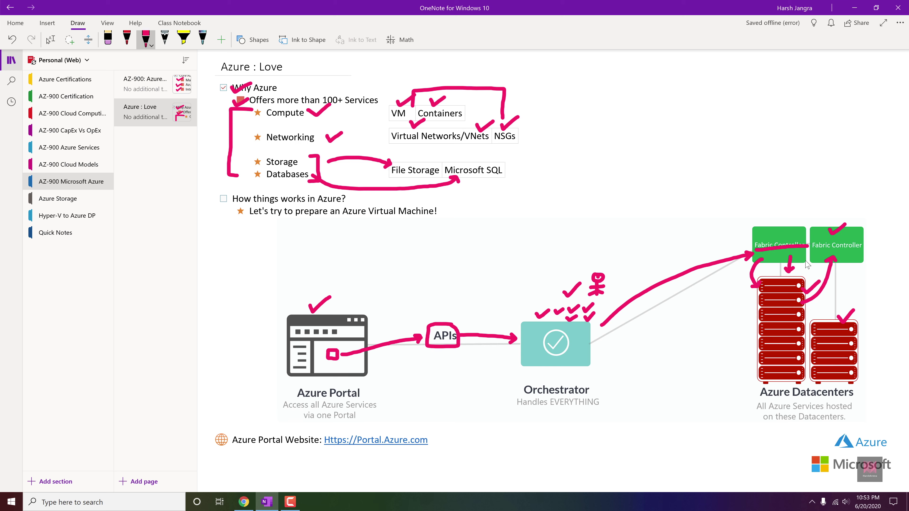
pyautogui.moveTo(800, 256)
pyautogui.mouseDown()
pyautogui.moveTo(798, 289)
pyautogui.moveTo(797, 280)
pyautogui.mouseUp()
pyautogui.moveTo(751, 260)
pyautogui.mouseDown()
pyautogui.moveTo(691, 314)
pyautogui.moveTo(599, 345)
pyautogui.moveTo(610, 354)
pyautogui.mouseUp()
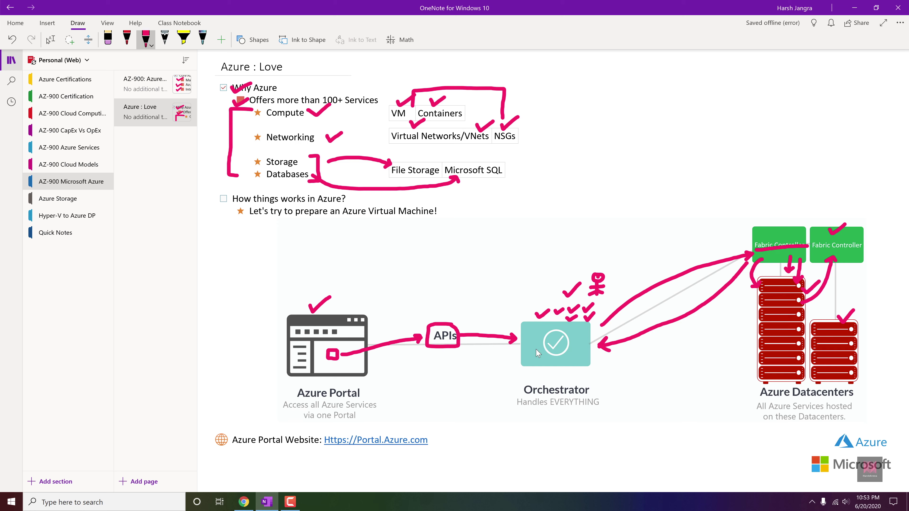
pyautogui.moveTo(537, 349)
pyautogui.mouseDown()
pyautogui.moveTo(439, 372)
pyautogui.moveTo(366, 374)
pyautogui.moveTo(366, 364)
pyautogui.moveTo(368, 378)
pyautogui.mouseUp()
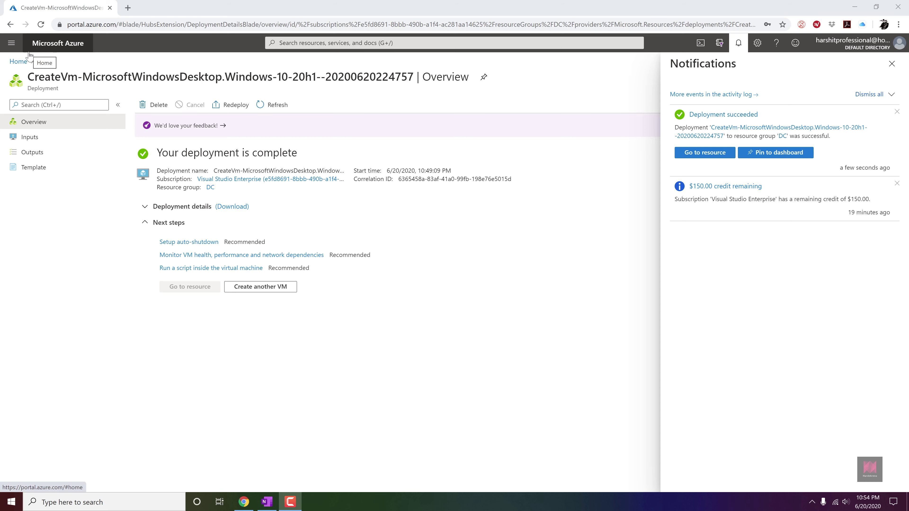
# From Home, open HarshArenaVMApp under Virtual machines, select its Running status, and open Networking
pyautogui.click(18, 61)
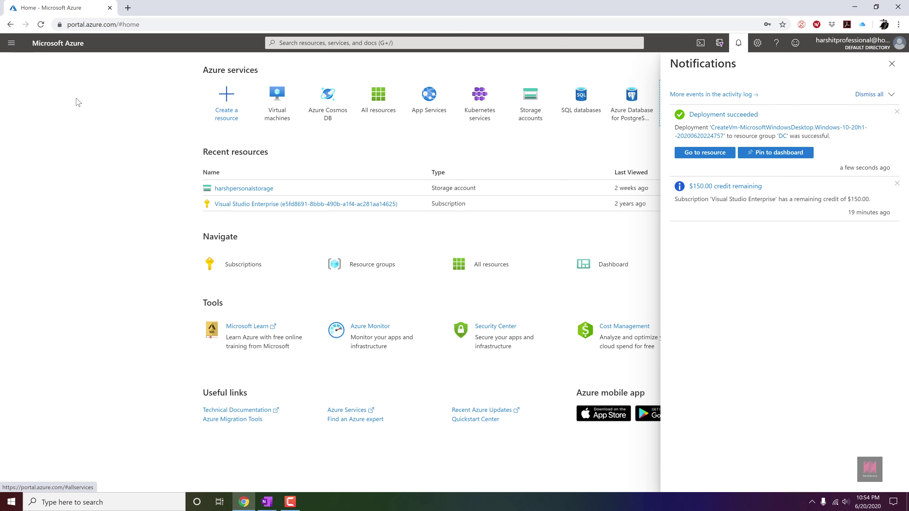
pyautogui.click(738, 43)
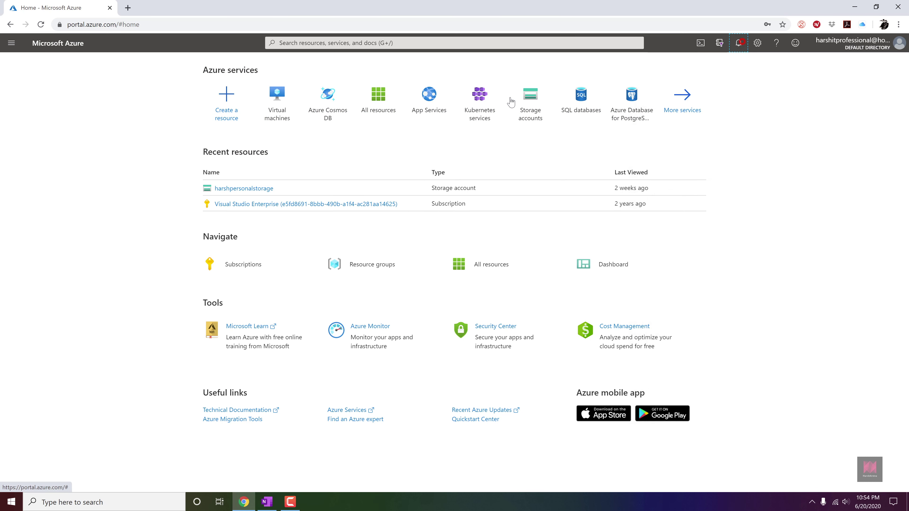
pyautogui.click(266, 107)
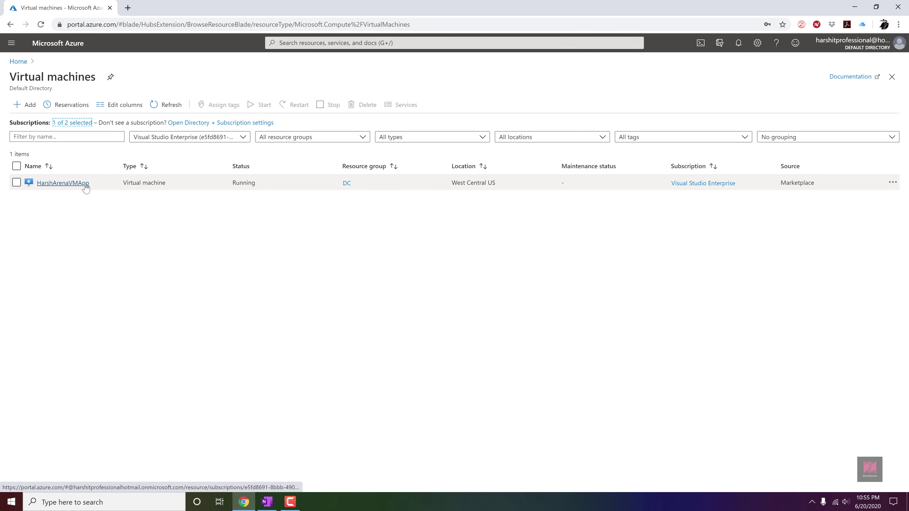
pyautogui.click(63, 183)
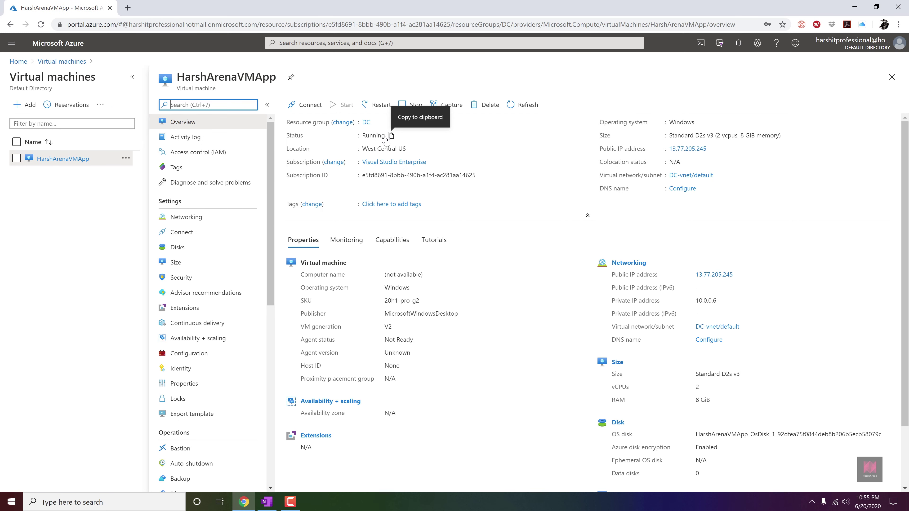
pyautogui.click(379, 136)
pyautogui.doubleClick(378, 135)
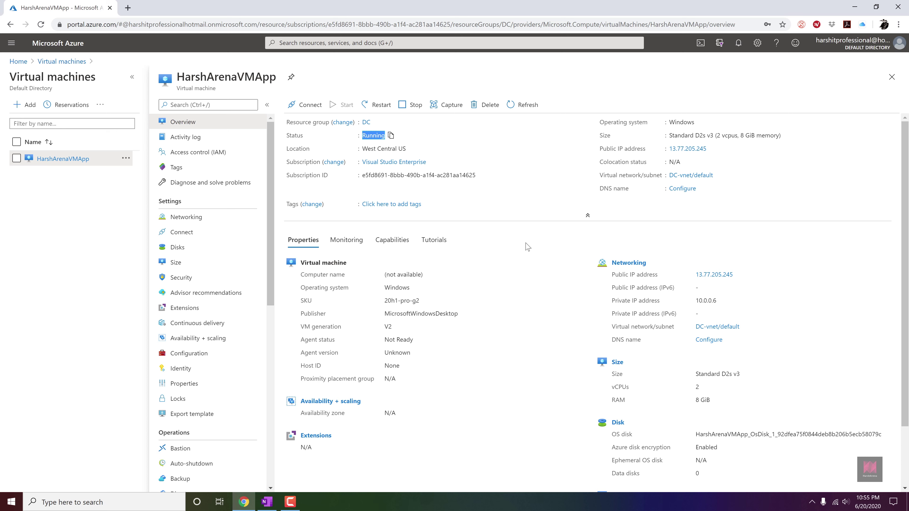
pyautogui.click(230, 224)
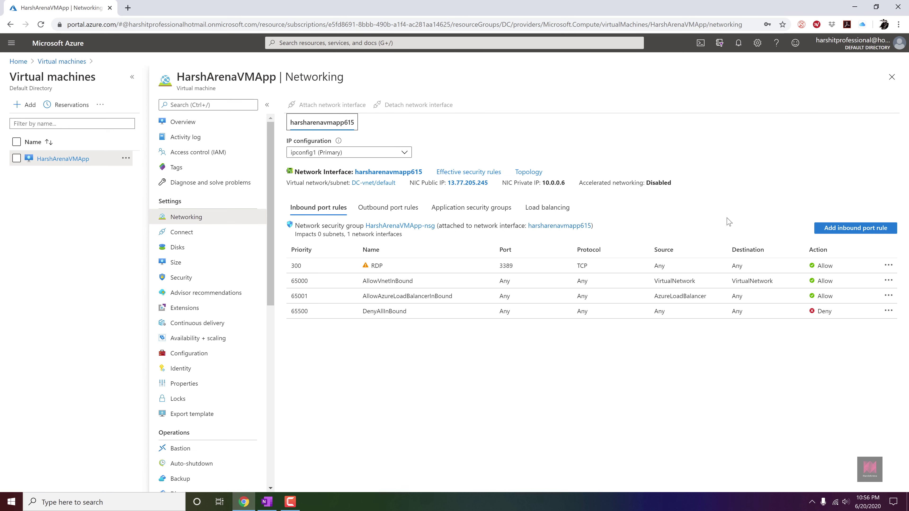
# Add inbound rule RDP_Access_IN using the RDP service at priority 200, confirming it in notifications
pyautogui.click(836, 236)
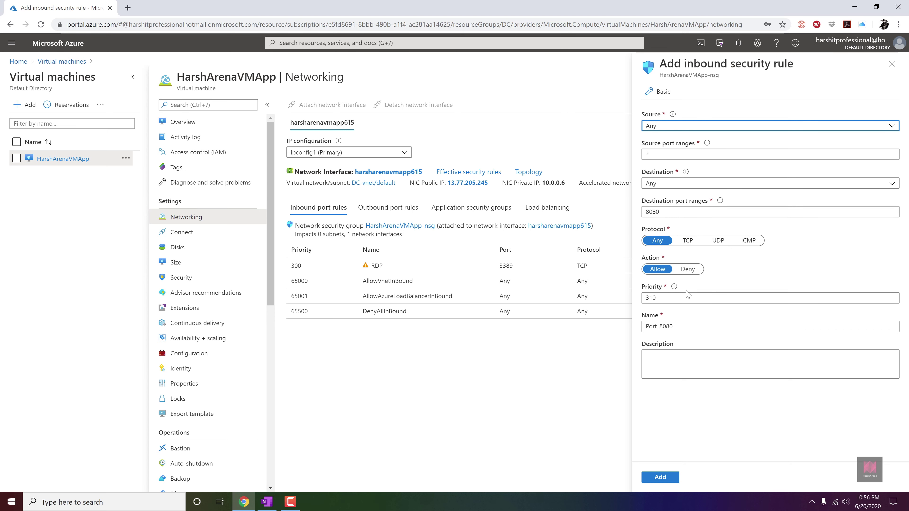
pyautogui.click(659, 92)
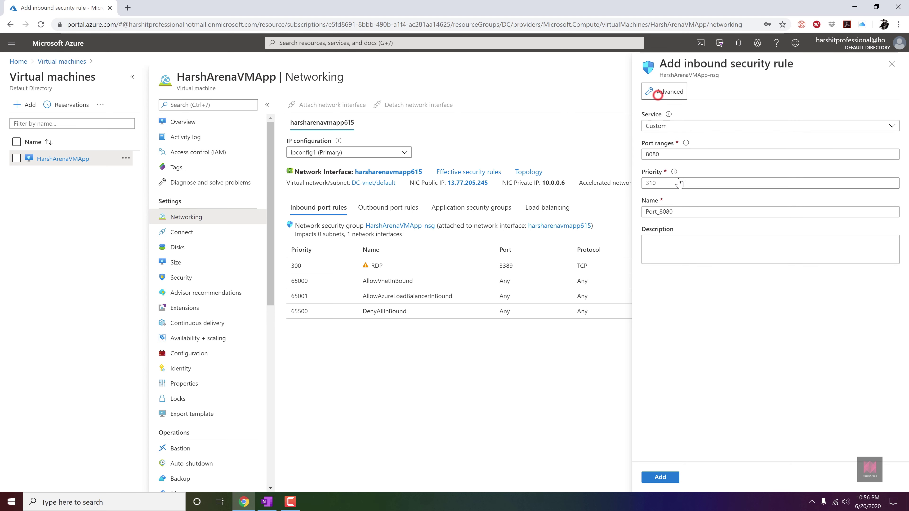
pyautogui.click(673, 126)
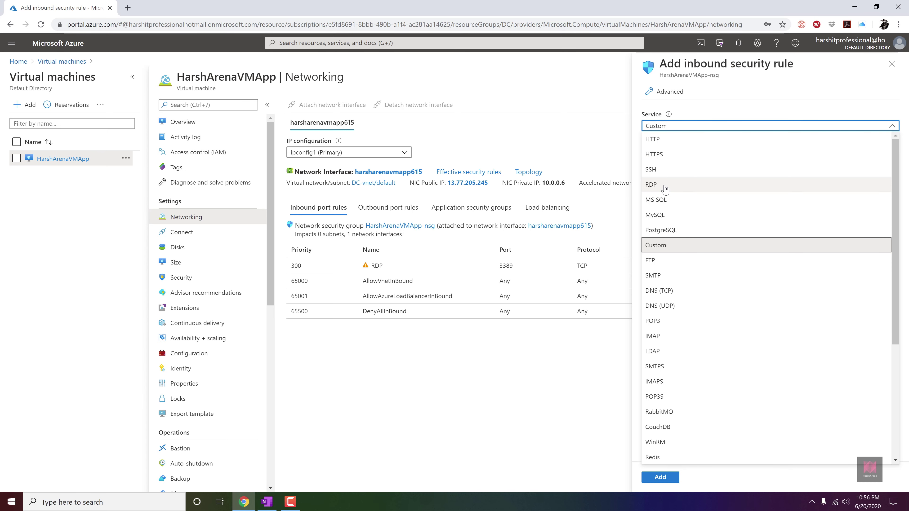
pyautogui.click(665, 186)
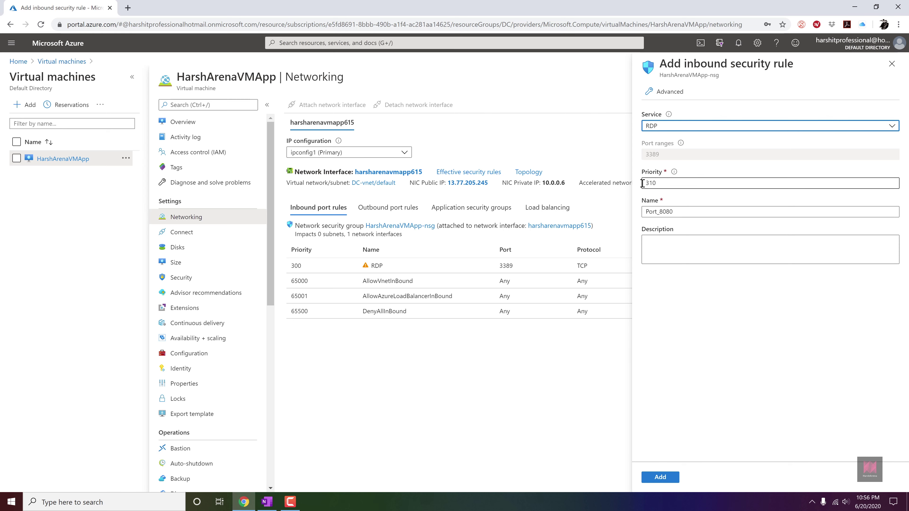
pyautogui.moveTo(658, 182); pyautogui.dragTo(622, 181)
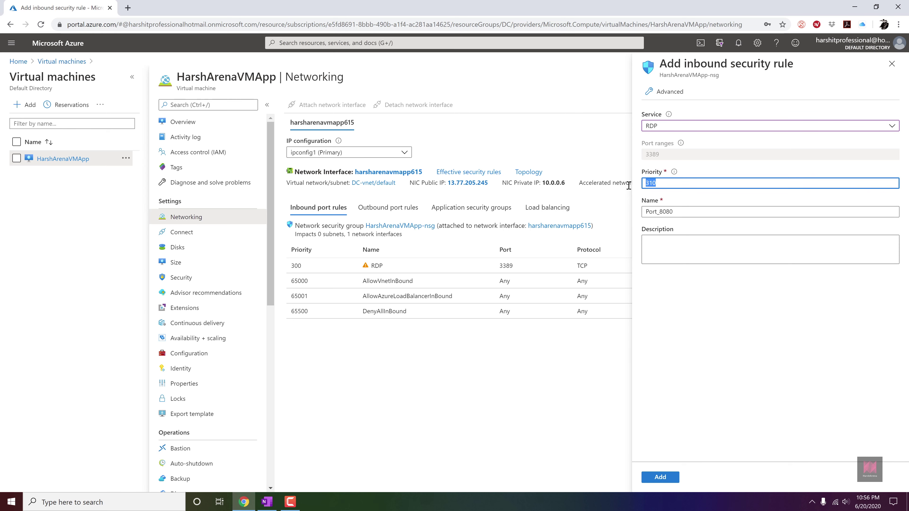
pyautogui.write('200')
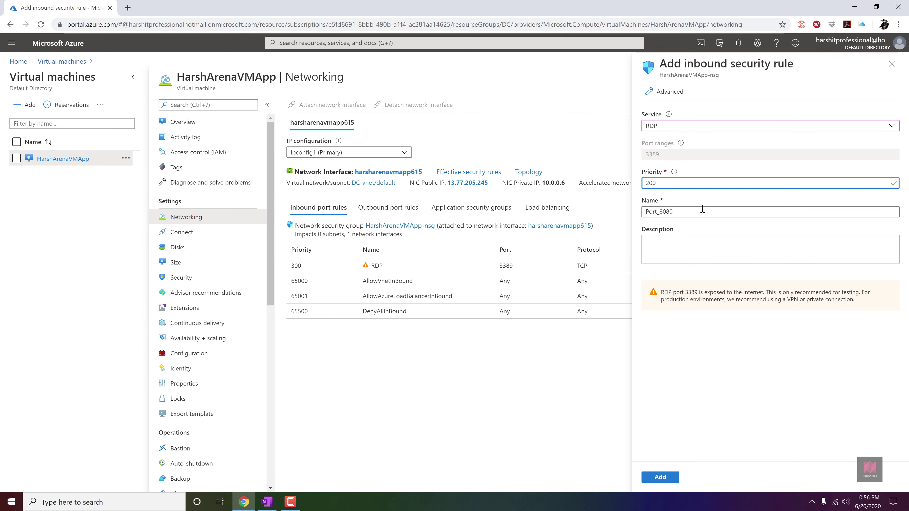
pyautogui.doubleClick(683, 210)
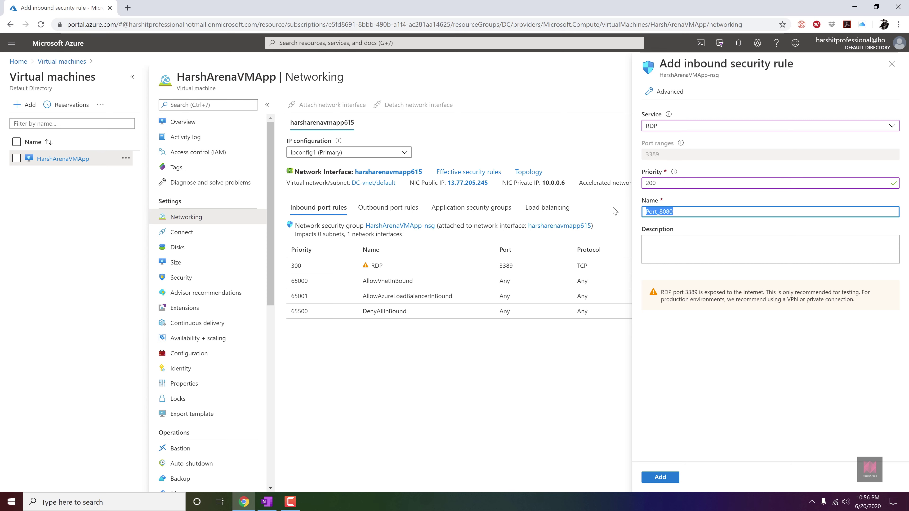
pyautogui.write('RDP_A')
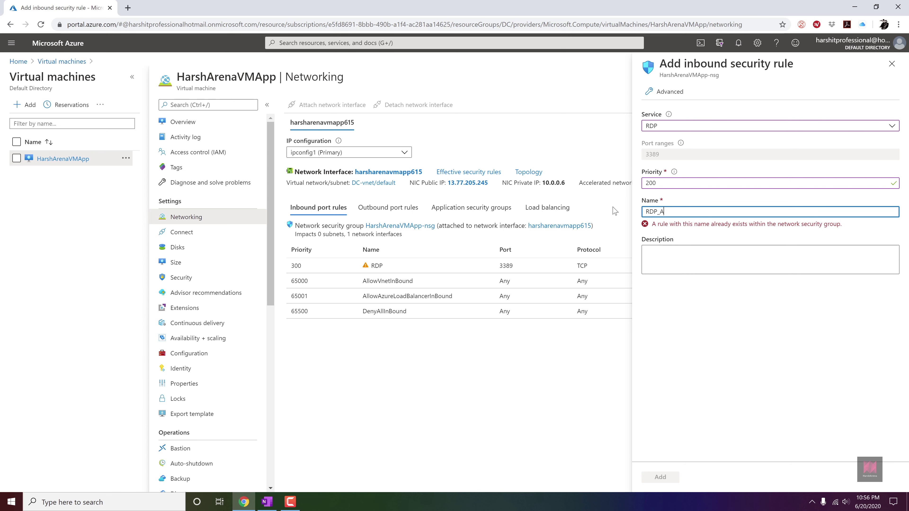
pyautogui.write('ccess_IN')
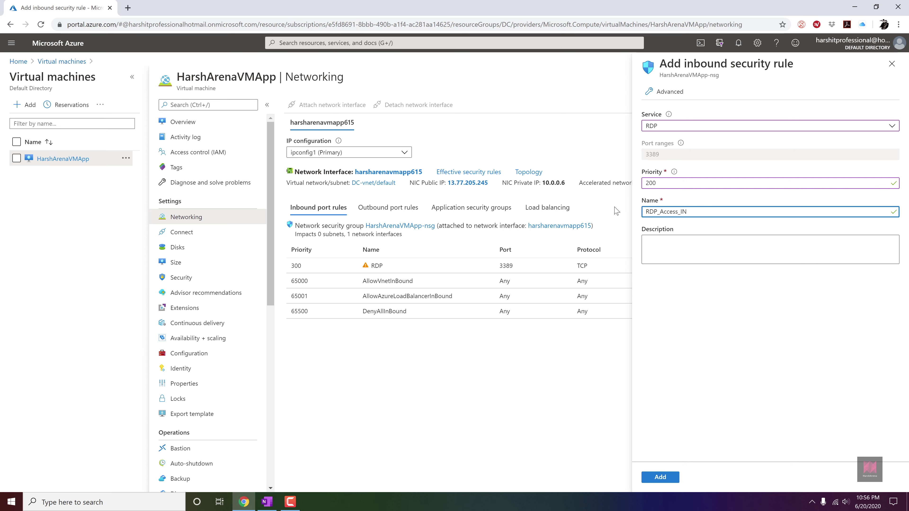
pyautogui.click(666, 482)
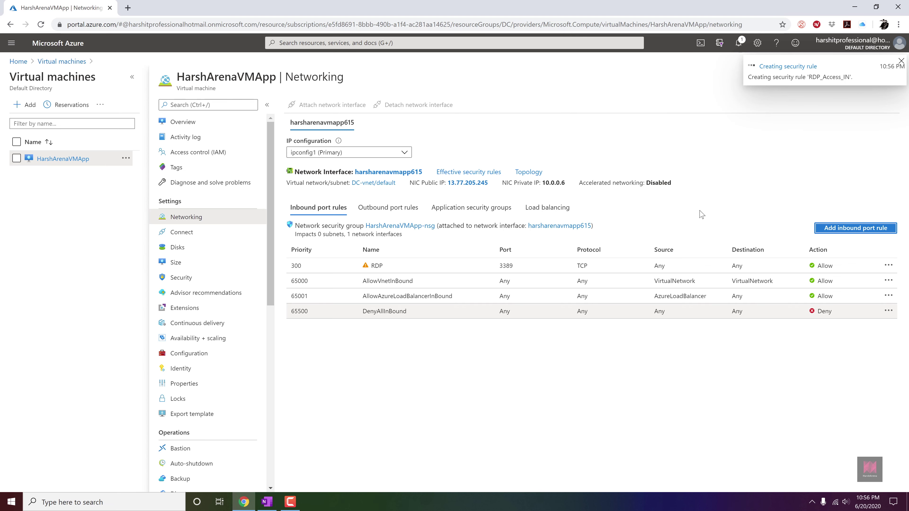
pyautogui.click(740, 44)
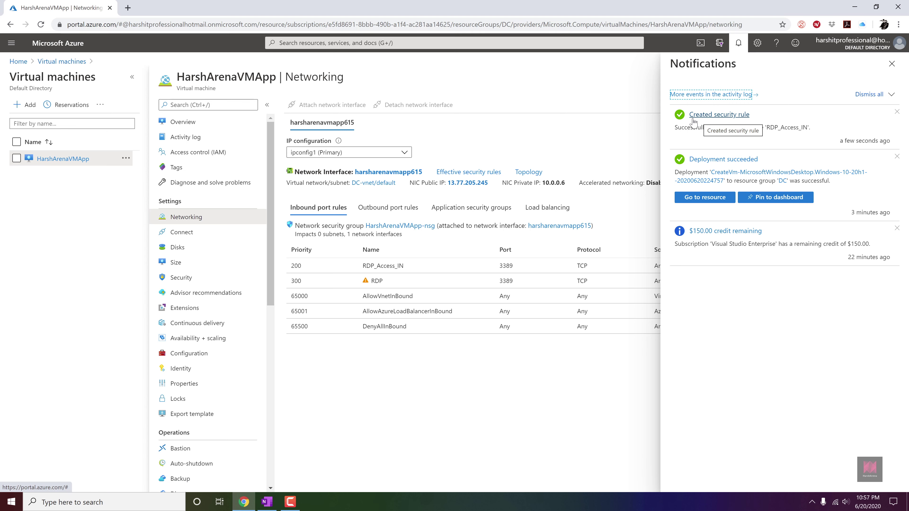
pyautogui.click(738, 42)
# Add outbound rule RDP_Access_OUT using the RDP service at priority 100
pyautogui.click(411, 210)
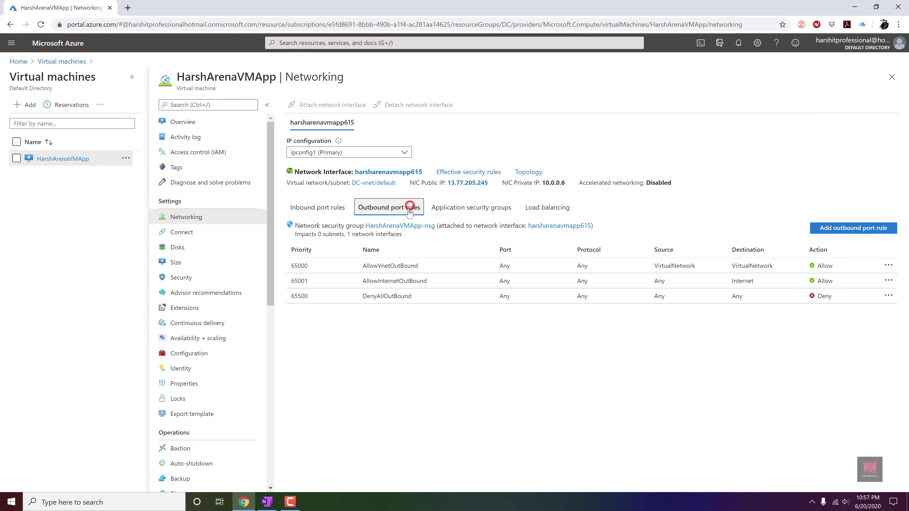
pyautogui.click(831, 231)
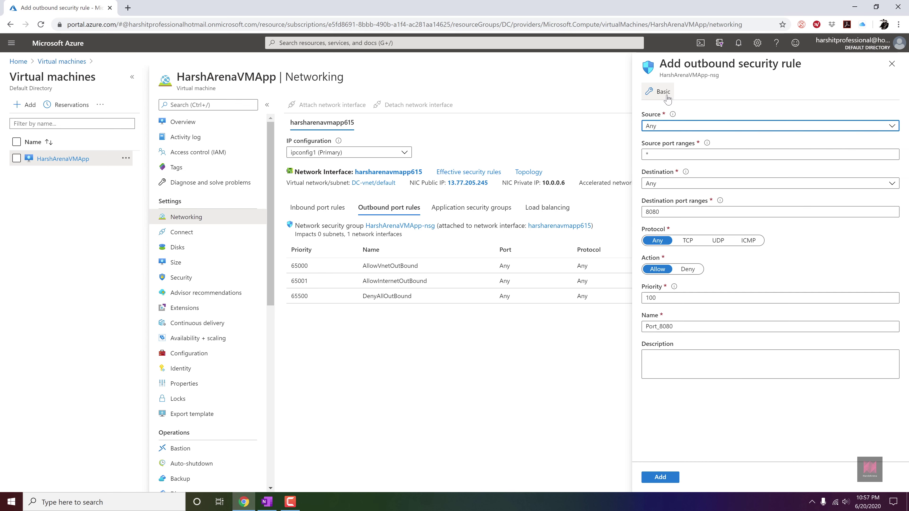
pyautogui.click(667, 94)
pyautogui.click(657, 126)
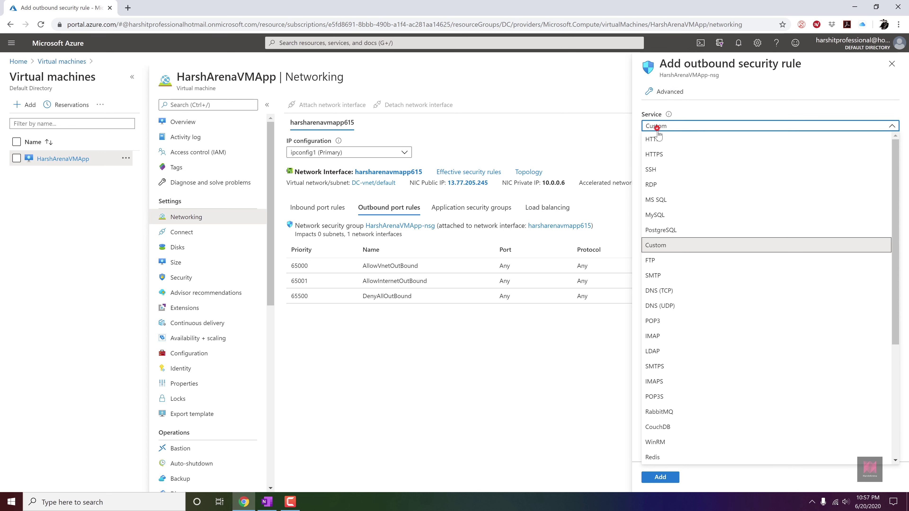
pyautogui.click(656, 183)
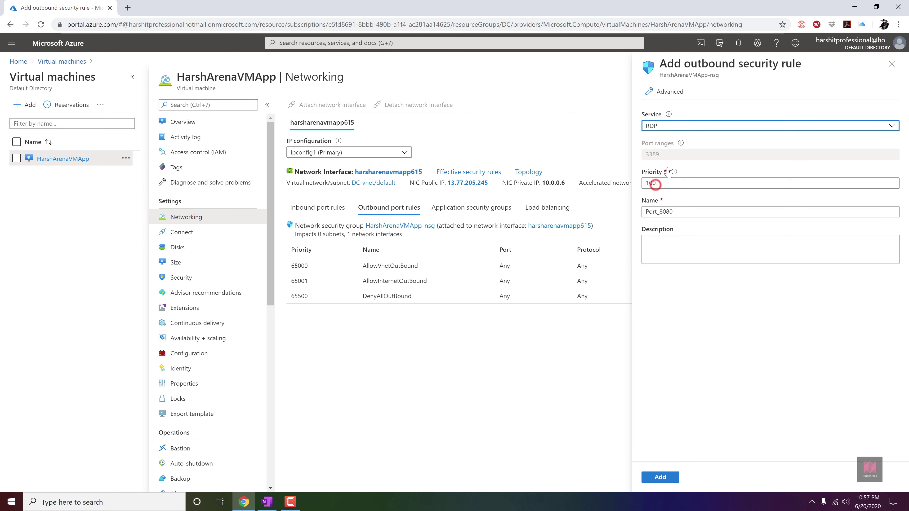
pyautogui.doubleClick(655, 183)
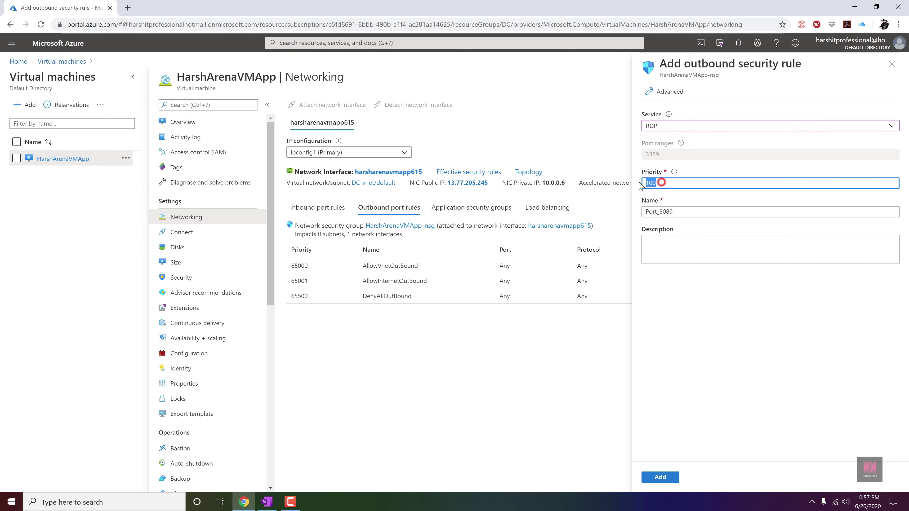
pyautogui.doubleClick(677, 215)
pyautogui.write('RD')
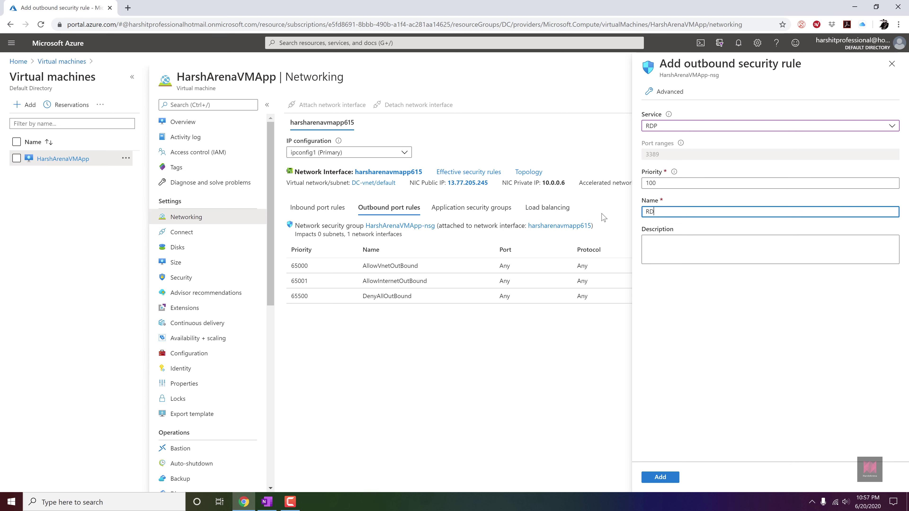
pyautogui.write('P_Acces')
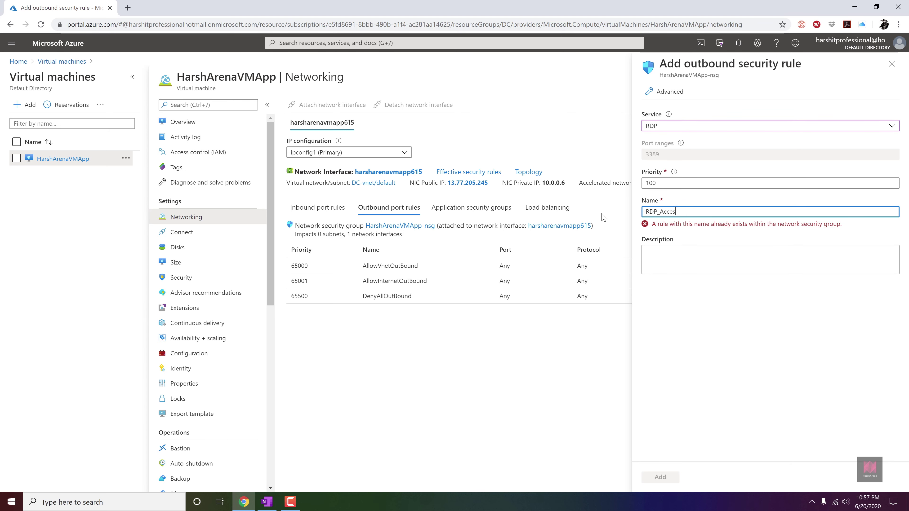
pyautogui.write('s_OUT')
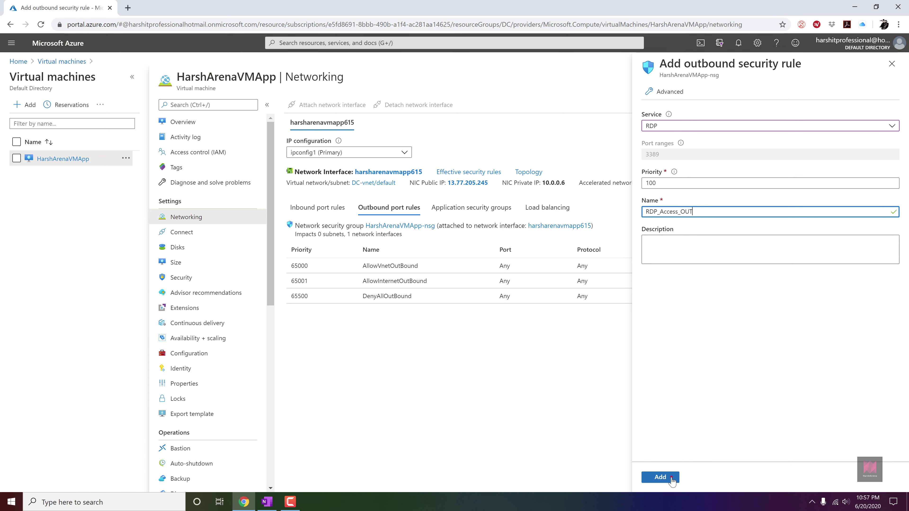
pyautogui.click(669, 478)
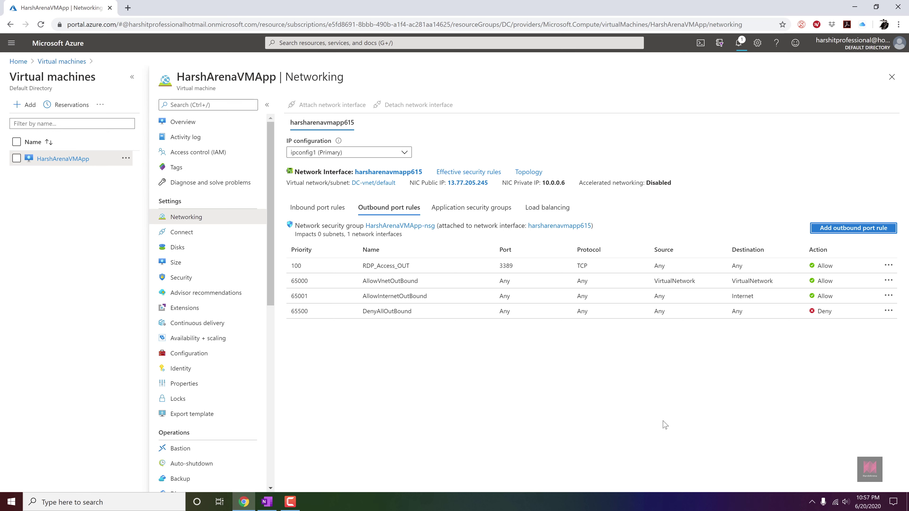
# Confirm the rule's creation in notifications and return to the VM overview
pyautogui.click(739, 45)
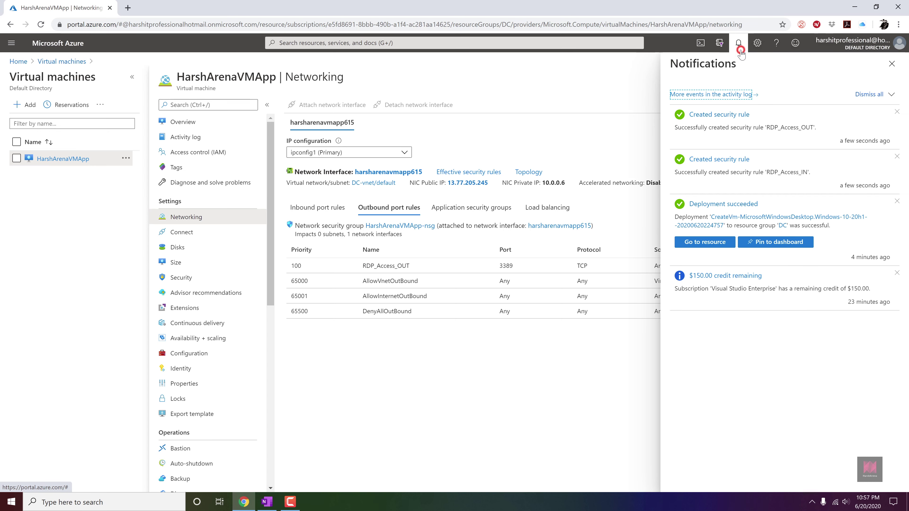
pyautogui.click(740, 46)
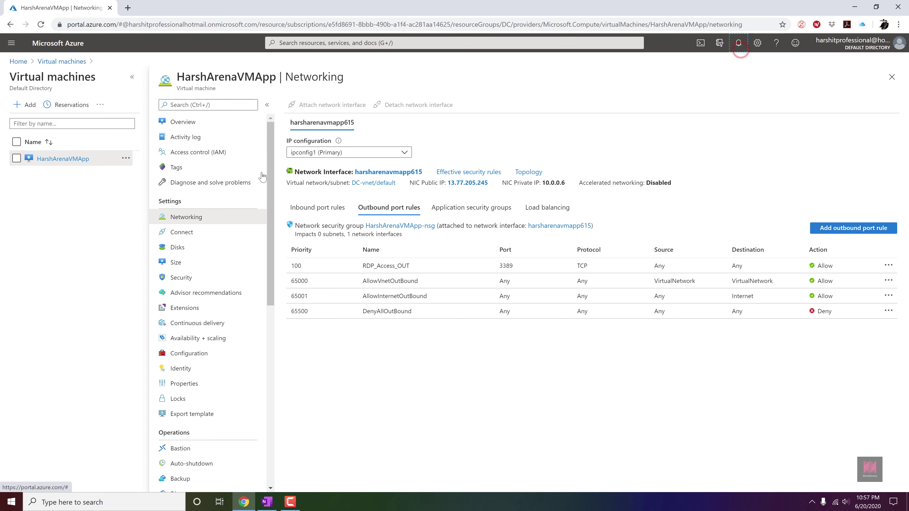
pyautogui.click(204, 123)
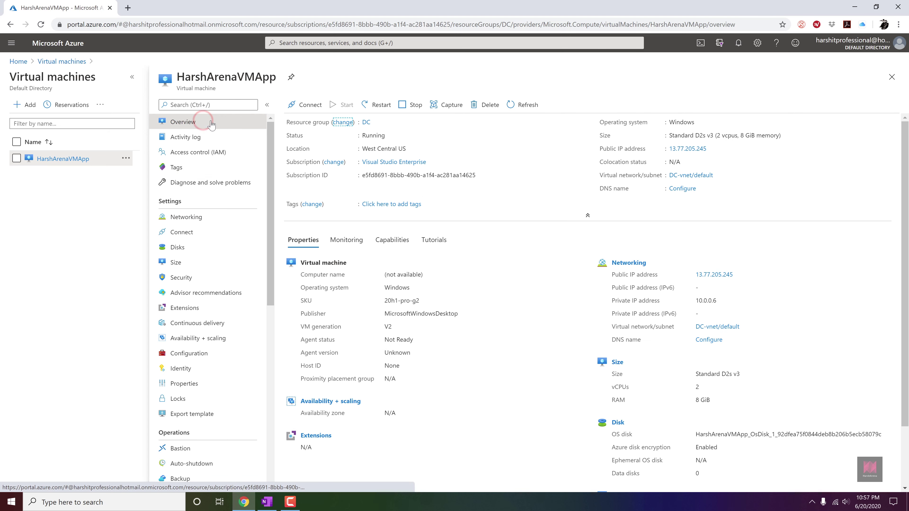
# Download HarshArenaVMApp.rdp from the VM's Connect > RDP page and open it
pyautogui.click(305, 108)
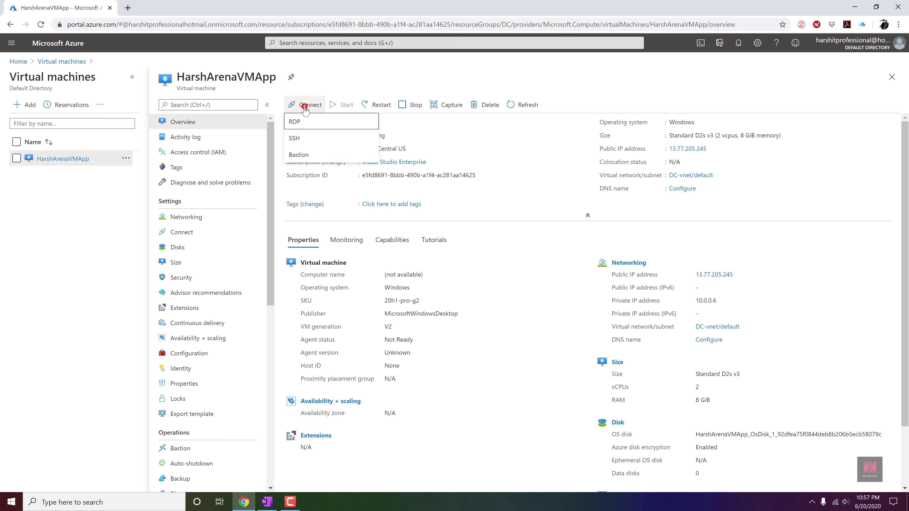
pyautogui.click(323, 123)
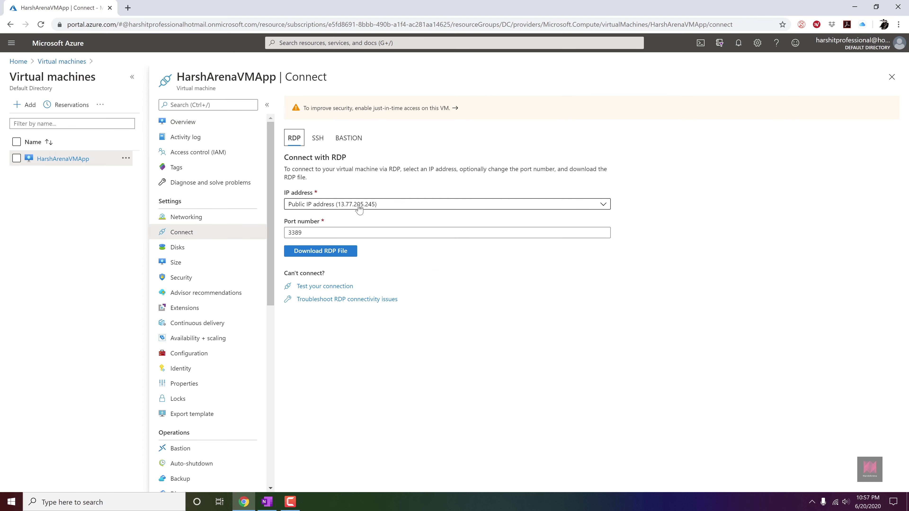
pyautogui.click(344, 253)
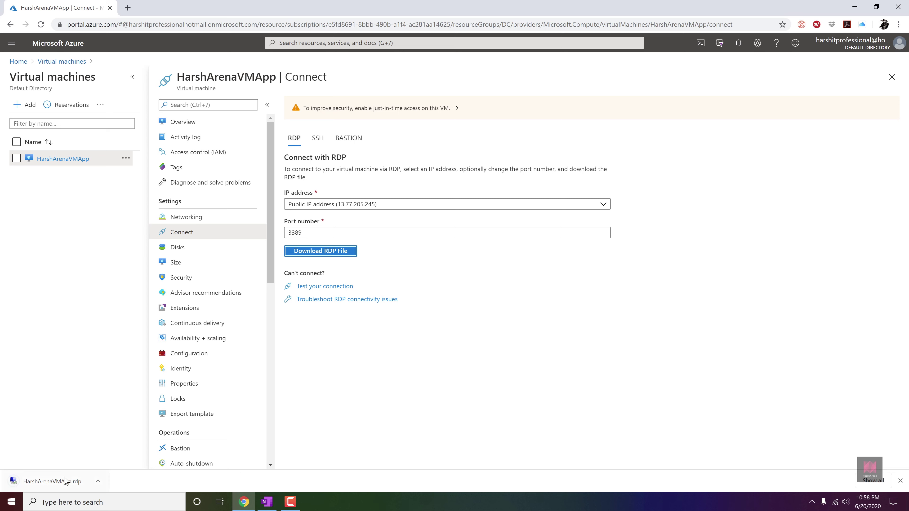
pyautogui.click(59, 482)
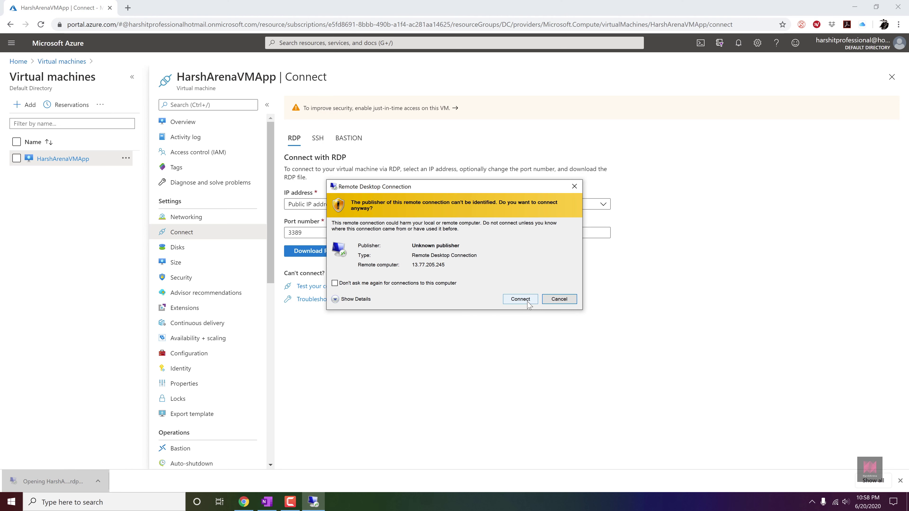
# Accept the unknown publisher warning and choose to sign in with a different account
pyautogui.click(528, 303)
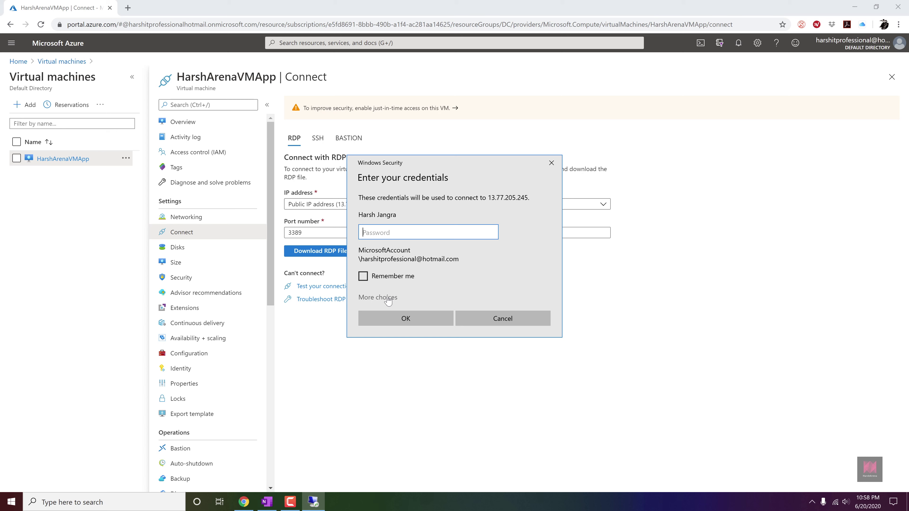
pyautogui.click(388, 302)
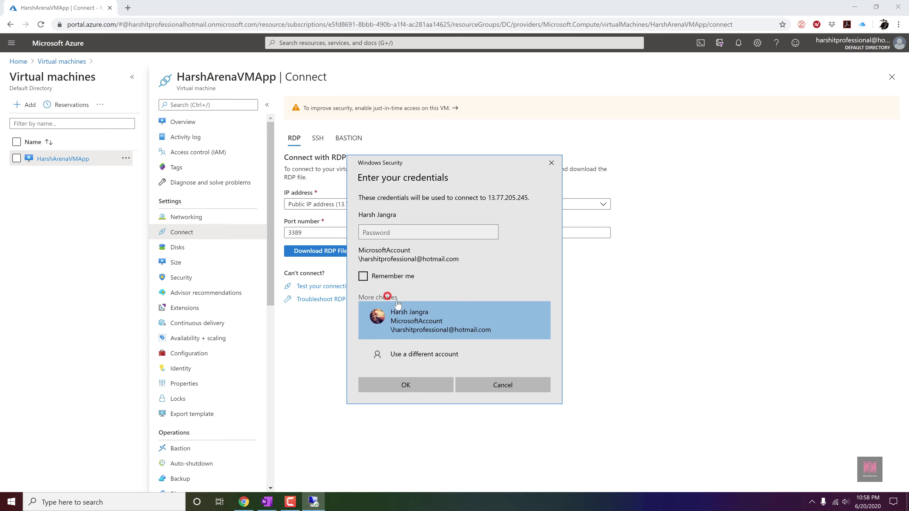
pyautogui.click(402, 351)
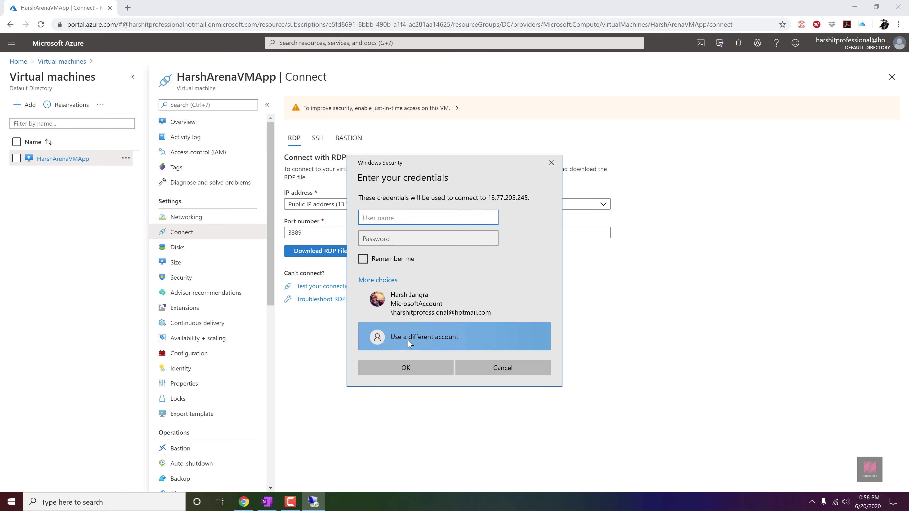
# Enter the VM user name and account password, submit, and accept the certificate warning
pyautogui.click(412, 215)
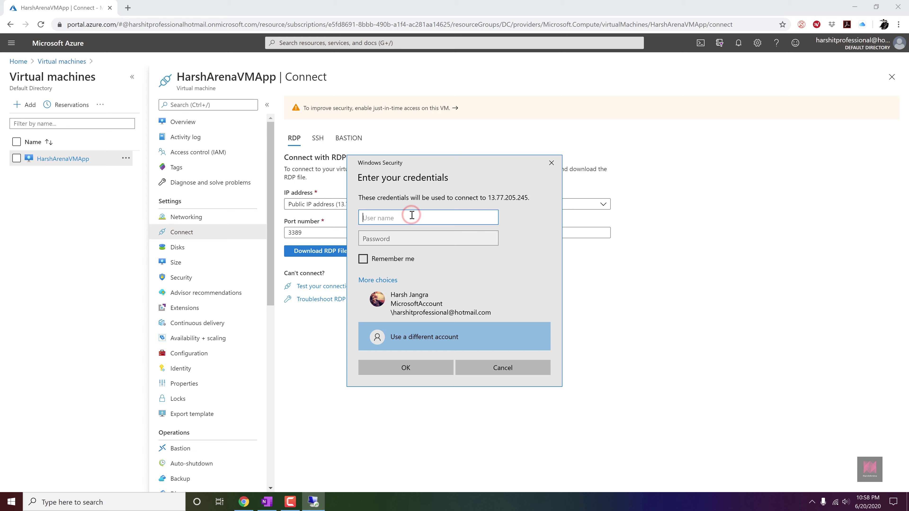
pyautogui.write('HarshAdmin')
pyautogui.press('Tab')
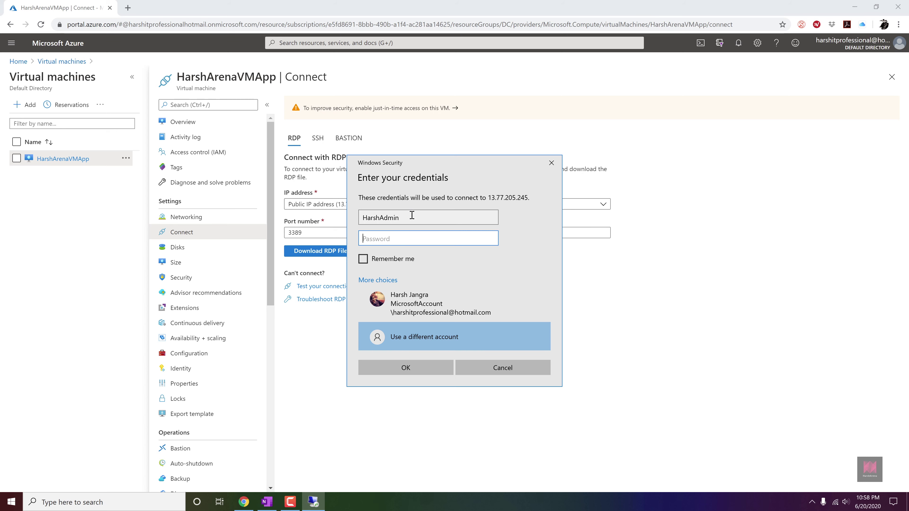
pyautogui.write('••••••••••••••')
pyautogui.click(431, 366)
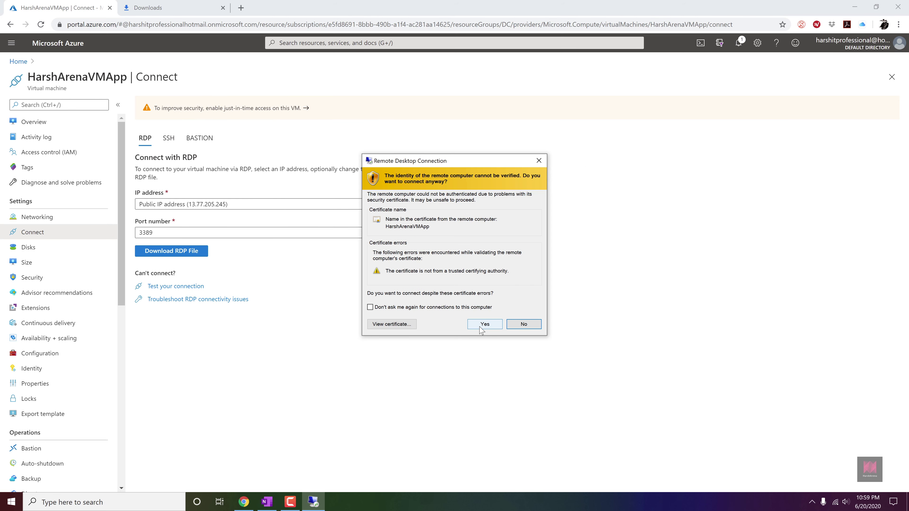
pyautogui.click(484, 324)
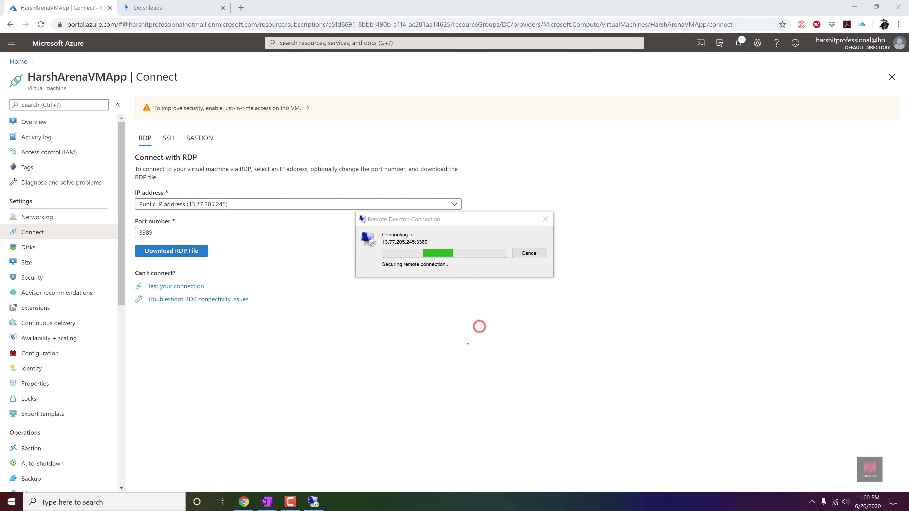